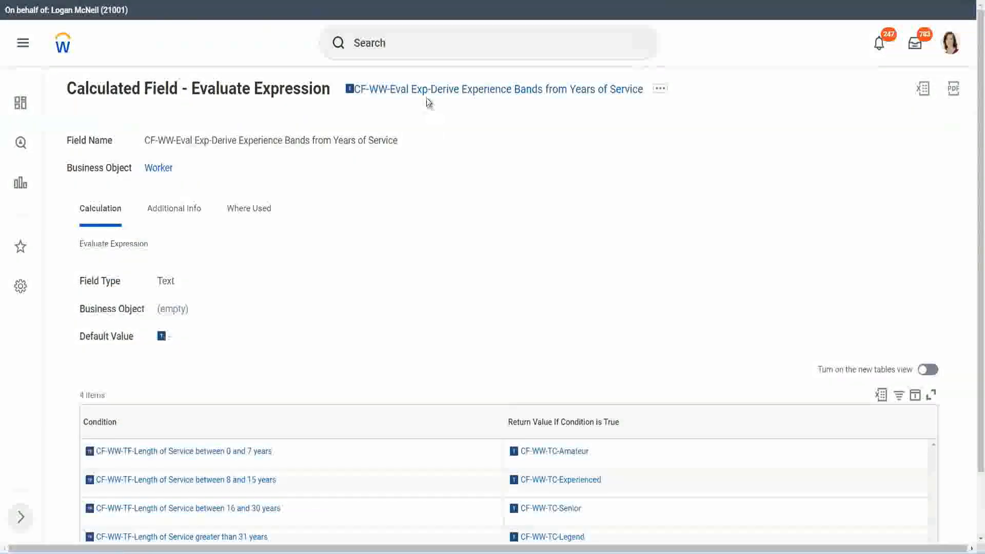
Copy the name of the existing evaluate-expression field and open the Create Calculated Field task.
{"action": "right_click", "coordinate": [428, 98]}
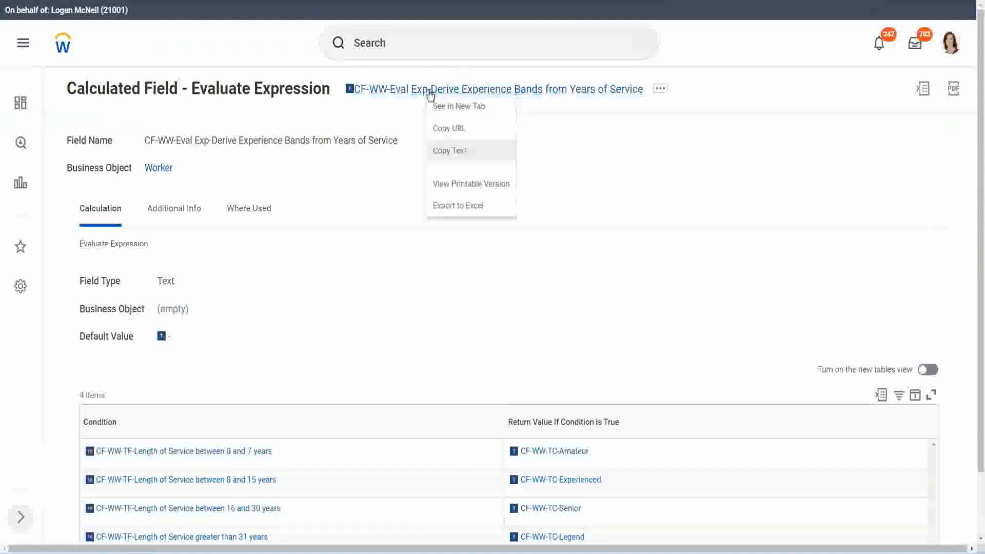
{"action": "left_click", "coordinate": [461, 152]}
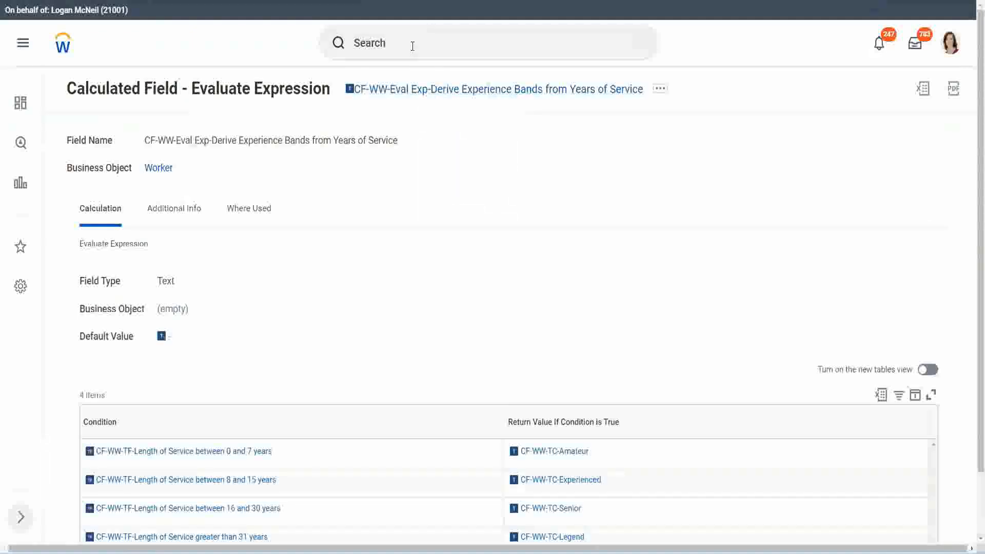
{"action": "left_click", "coordinate": [412, 46]}
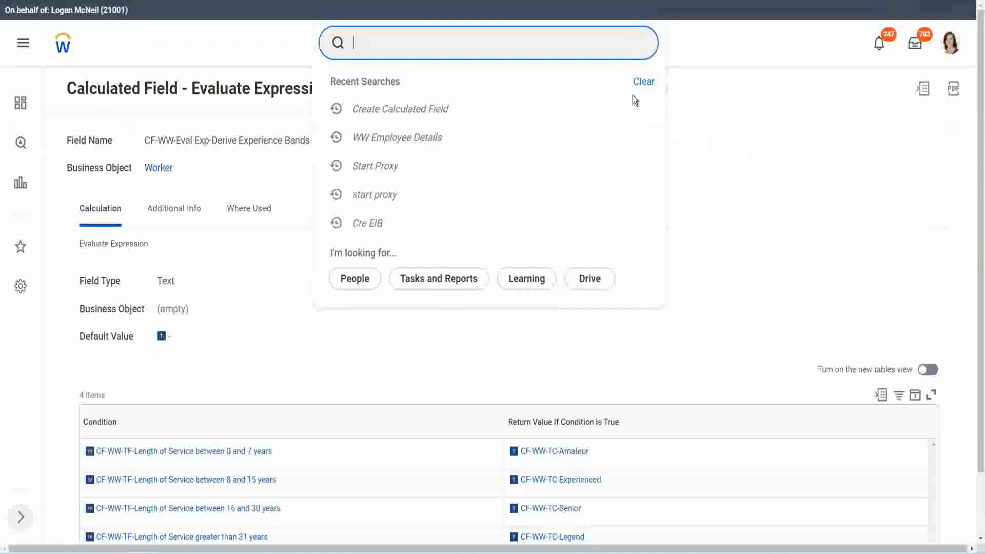
{"action": "left_click", "coordinate": [390, 39]}
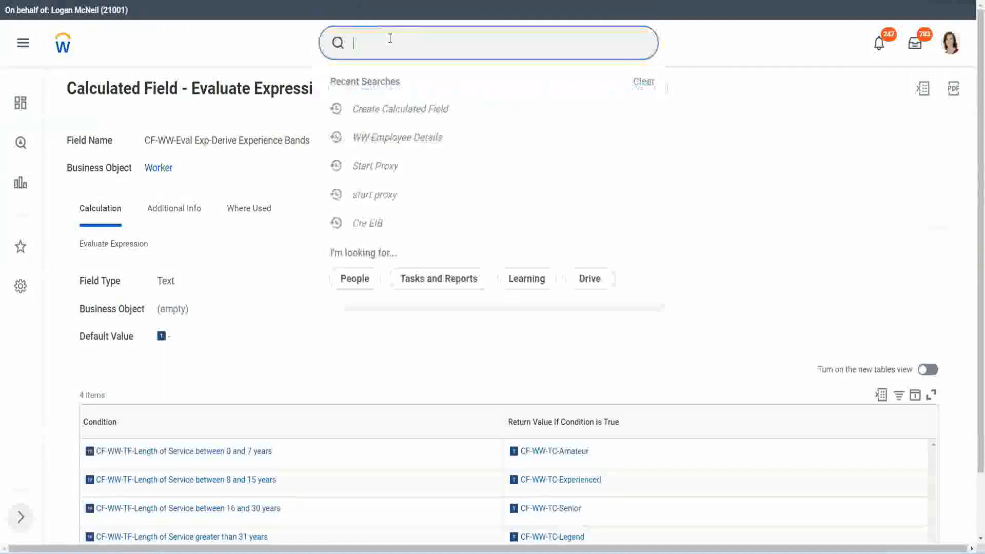
{"action": "type", "text": "create calc"}
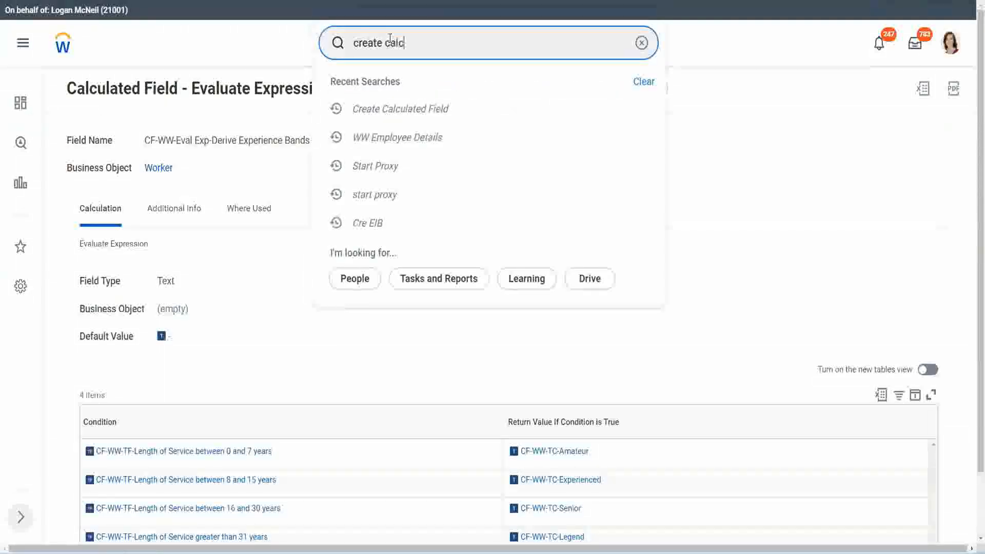
{"action": "type", "text": " field"}
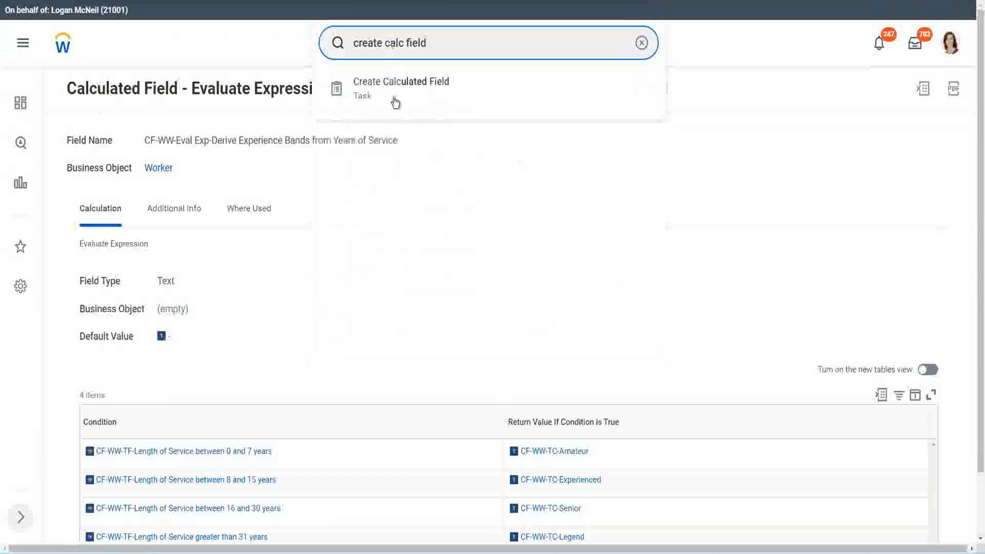
{"action": "left_click", "coordinate": [395, 101]}
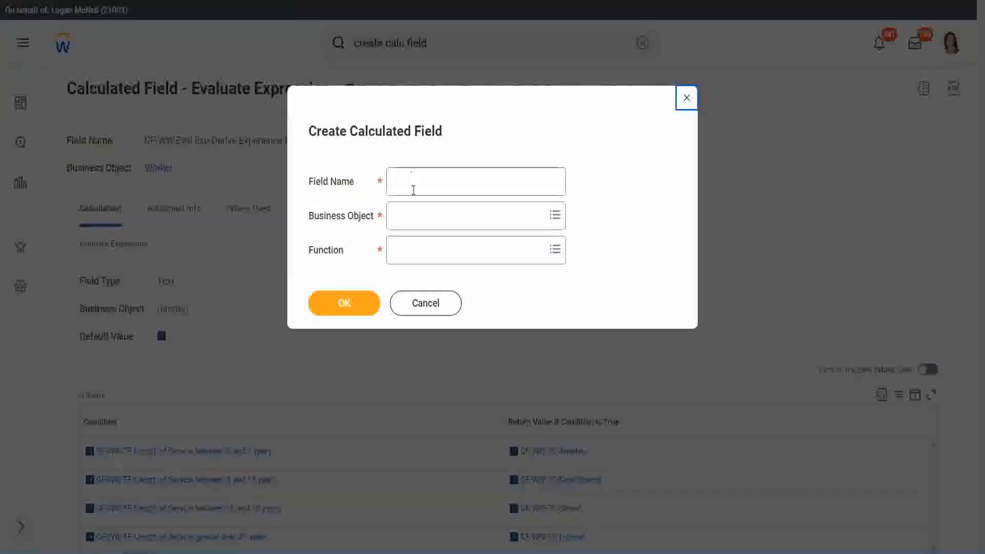
Name the new calculated field "CF-WW-LRB-Identify Experience Bands from years of Service".
{"action": "left_click", "coordinate": [413, 186]}
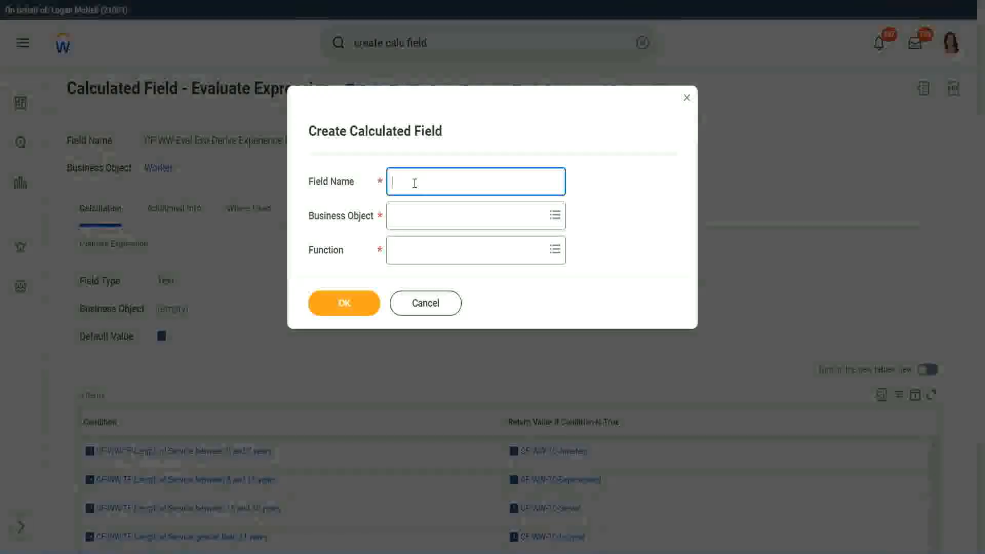
{"action": "type", "text": "CF"}
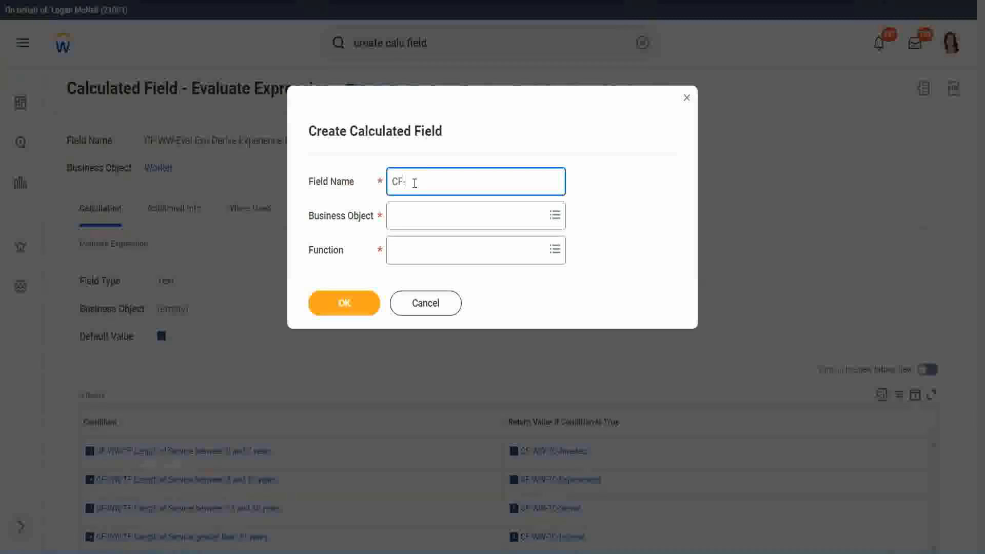
{"action": "type", "text": "-WW"}
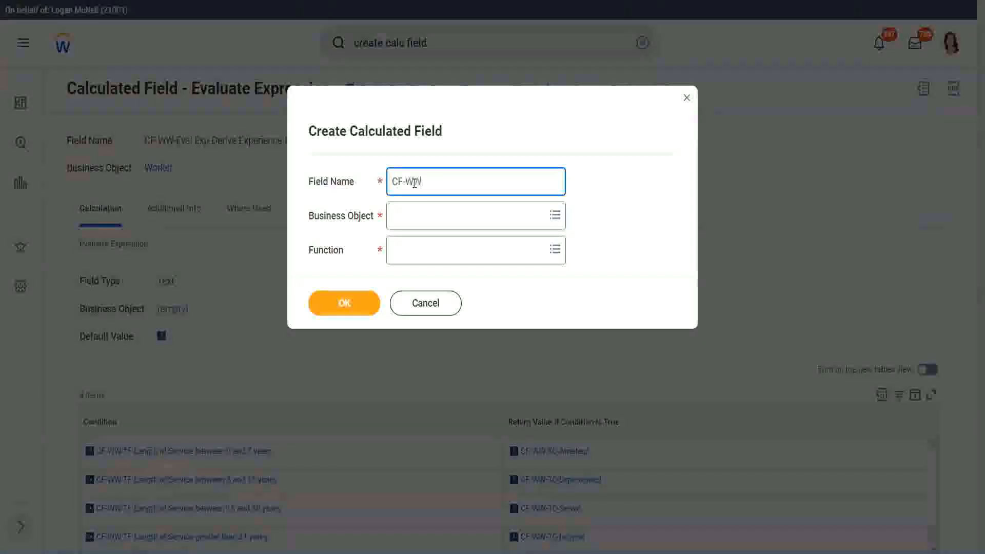
{"action": "type", "text": "-LRB"}
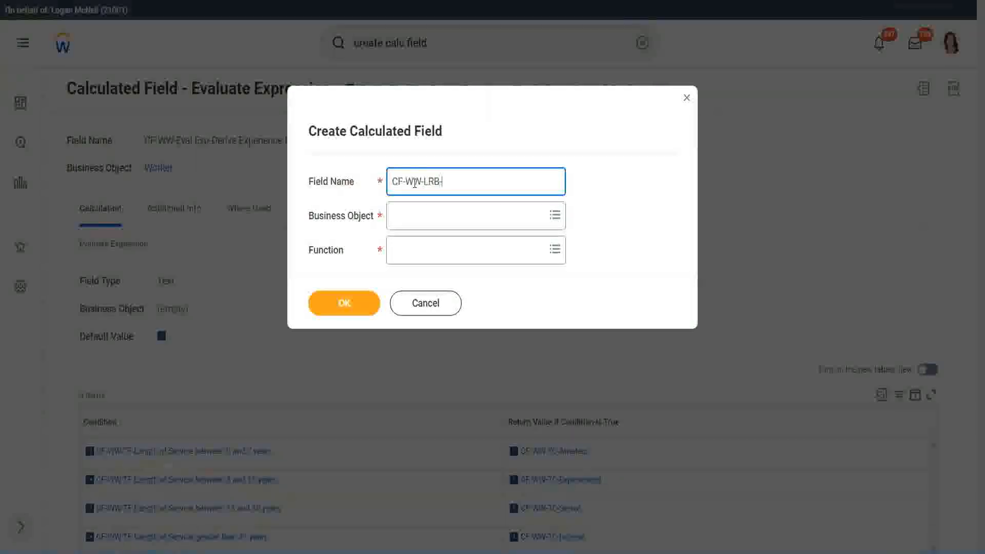
{"action": "type", "text": "-"}
{"action": "type", "text": "Identify Exeperience"}
{"action": "key", "text": "BackSpace"}
{"action": "key", "text": "BackSpace"}
{"action": "type", "text": "ce Bands fro"}
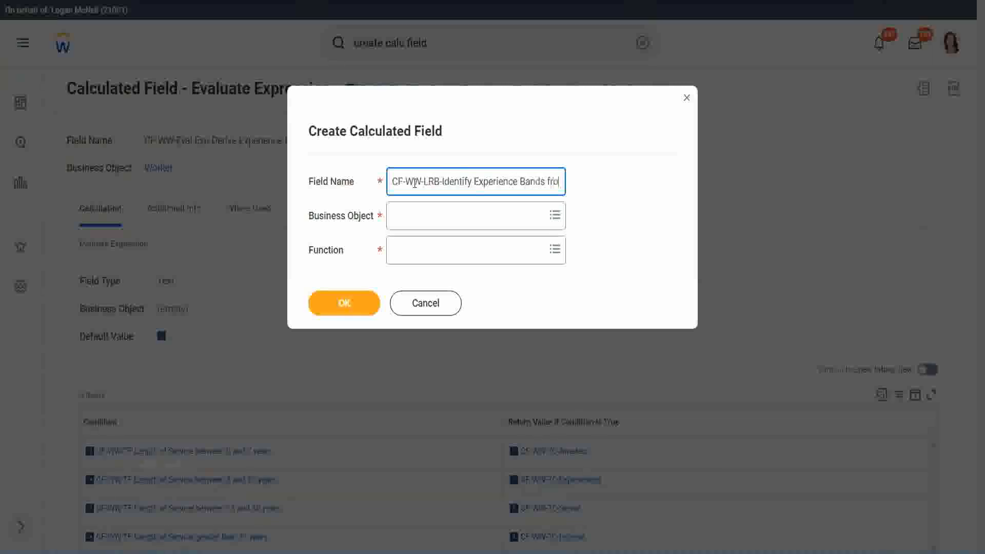
{"action": "type", "text": "m years of Service"}
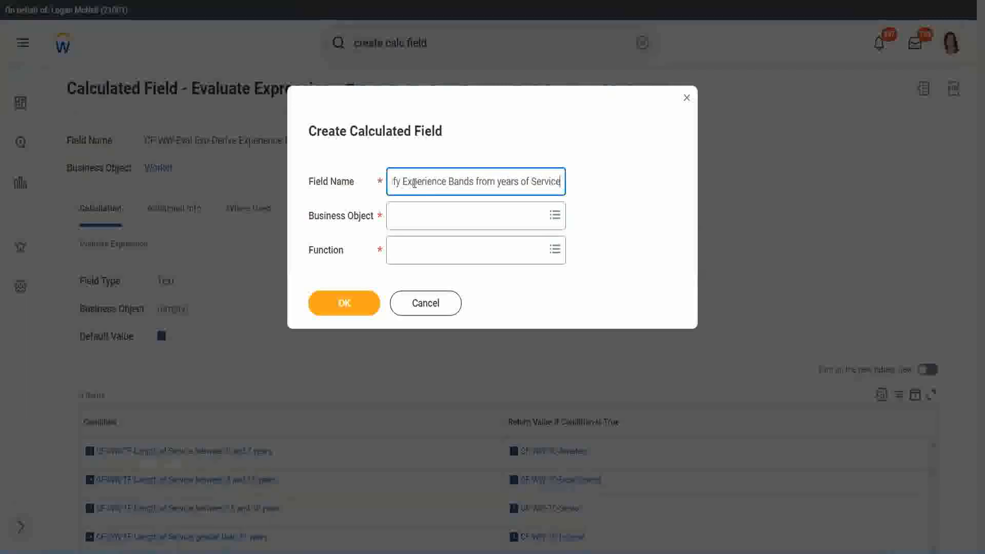
Set the business object to Worker and the function to Lookup Range Band, and proceed to the field's definition.
{"action": "key", "text": "Tab"}
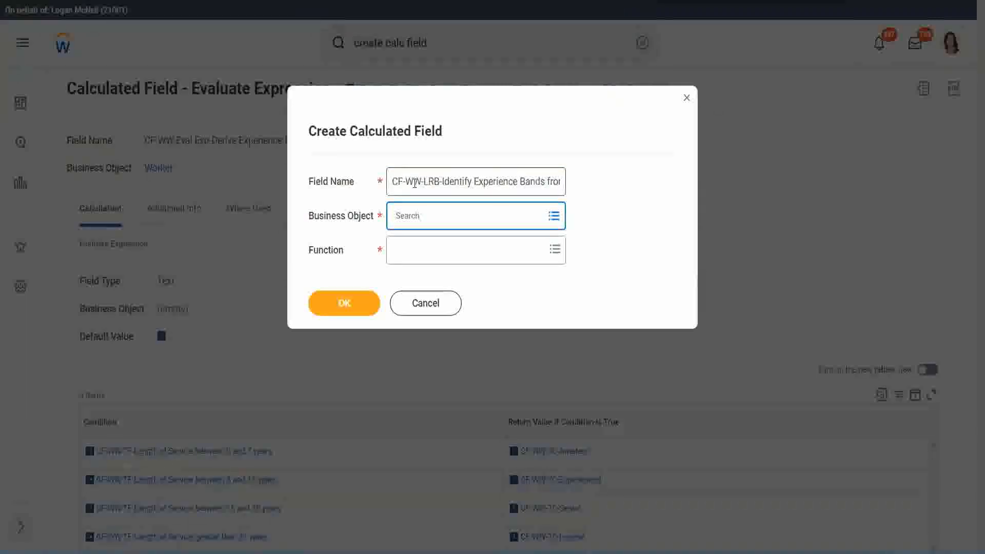
{"action": "type", "text": "work"}
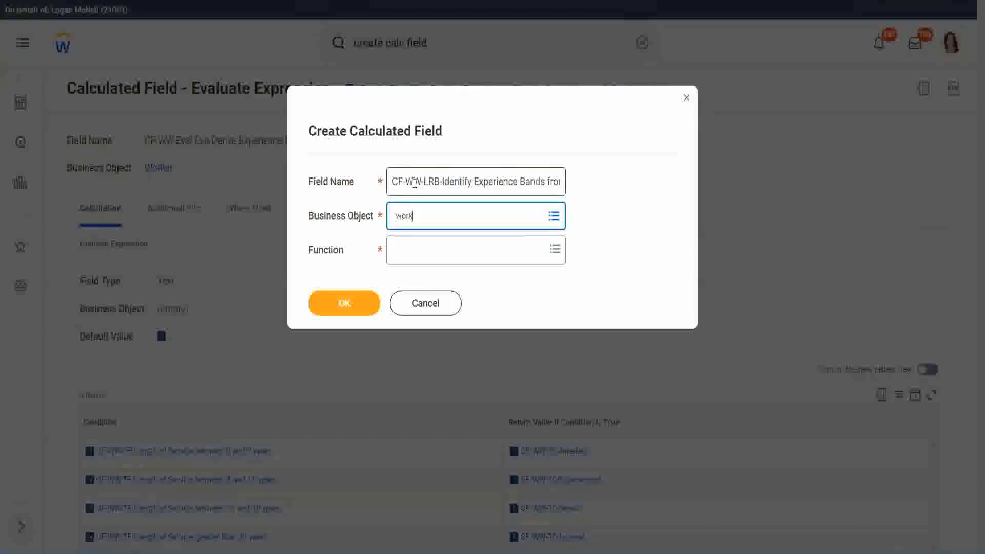
{"action": "type", "text": "er"}
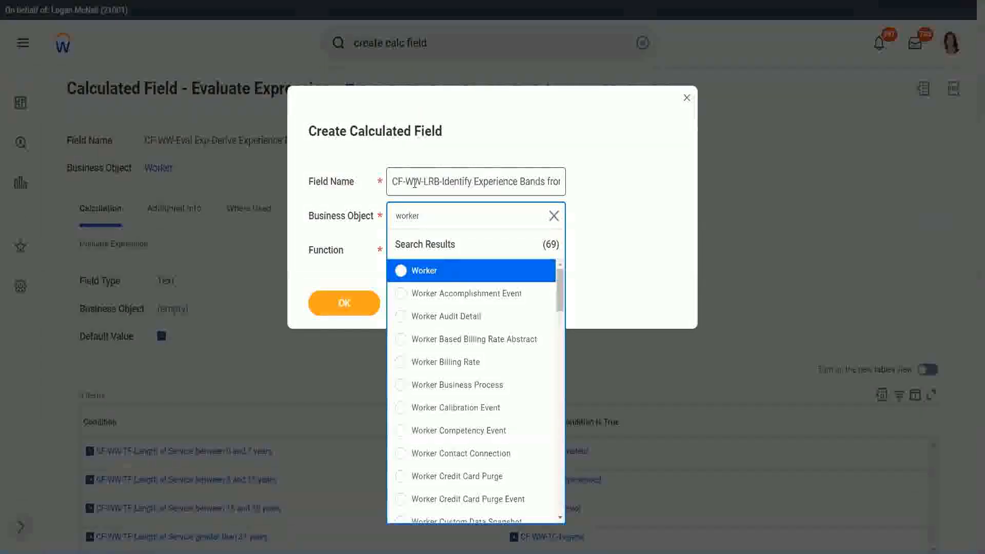
{"action": "key", "text": "Return"}
{"action": "key", "text": "Tab"}
{"action": "type", "text": "lrb"}
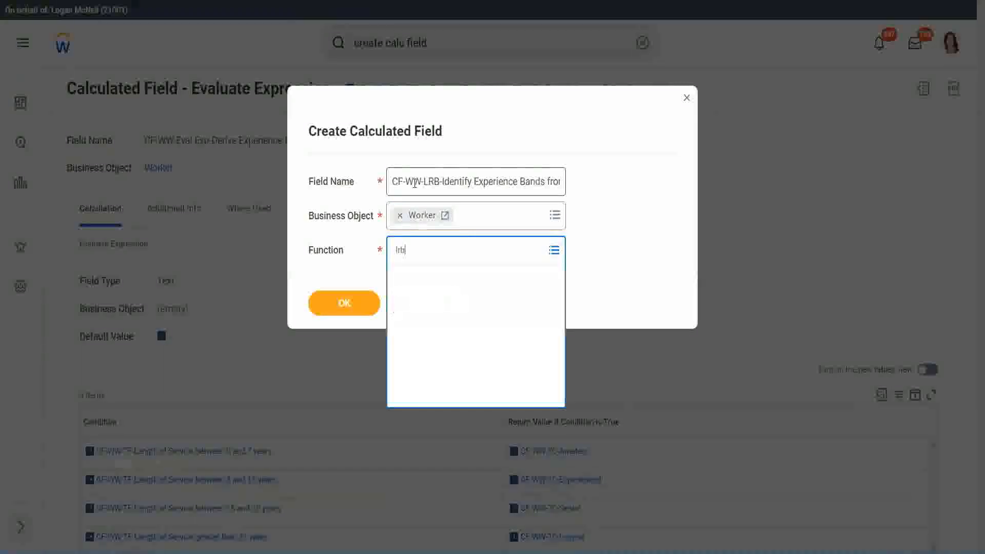
{"action": "key", "text": "Return"}
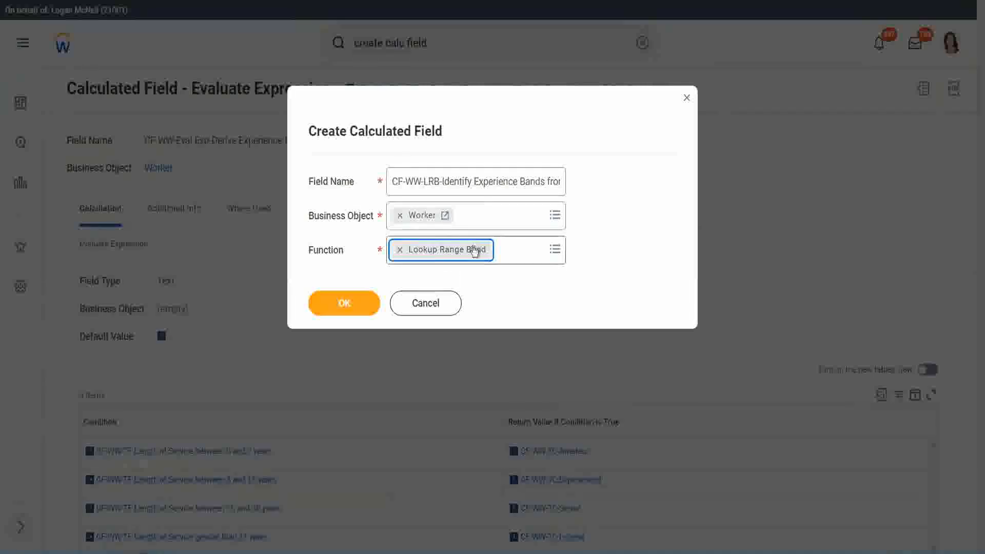
{"action": "left_click", "coordinate": [352, 305]}
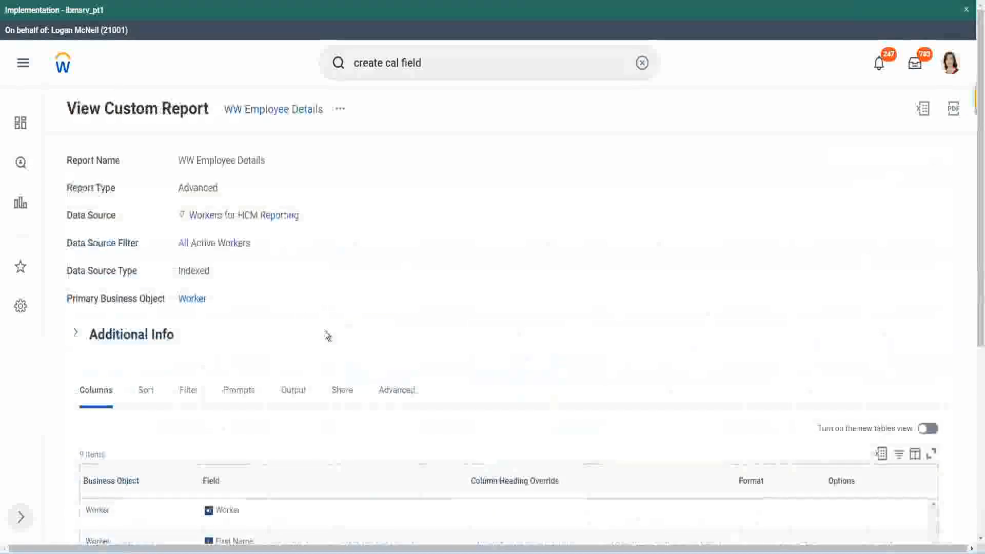
Copy "CF-WW-Convert Text To Number-Number of Years from Length of Service" from the WW Employee Details report and set it as the source field.
{"action": "scroll", "coordinate": [328, 334], "scroll_direction": "down", "scroll_amount": 5}
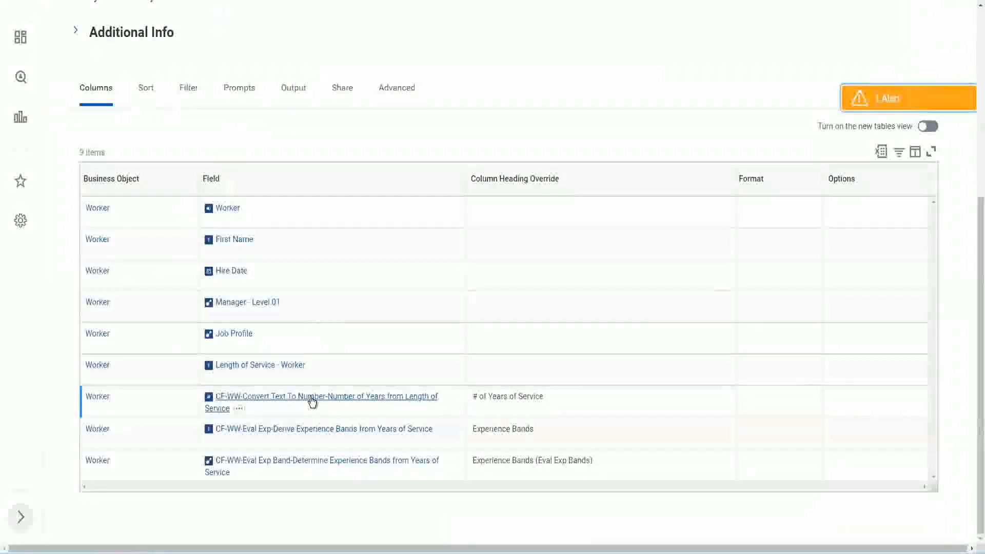
{"action": "right_click", "coordinate": [311, 403]}
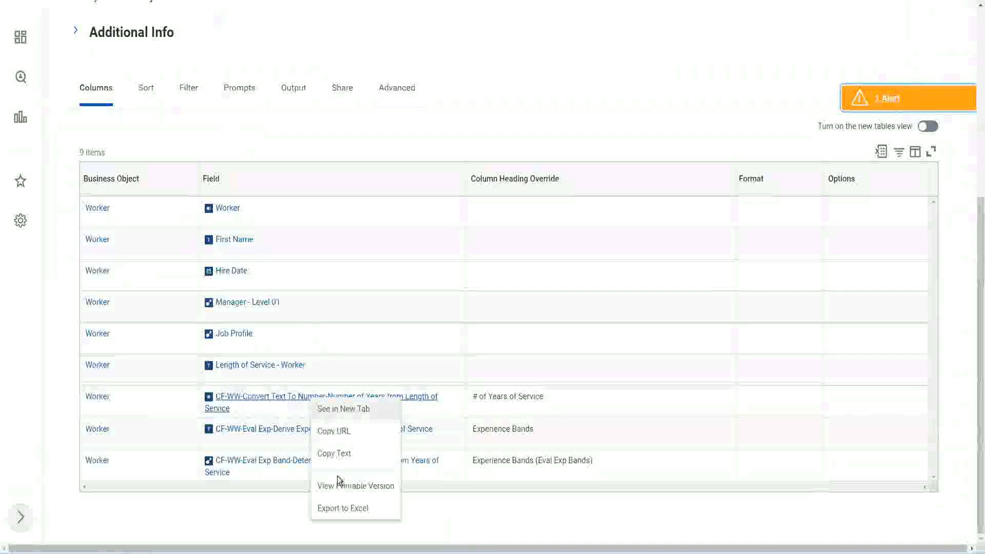
{"action": "left_click", "coordinate": [337, 455]}
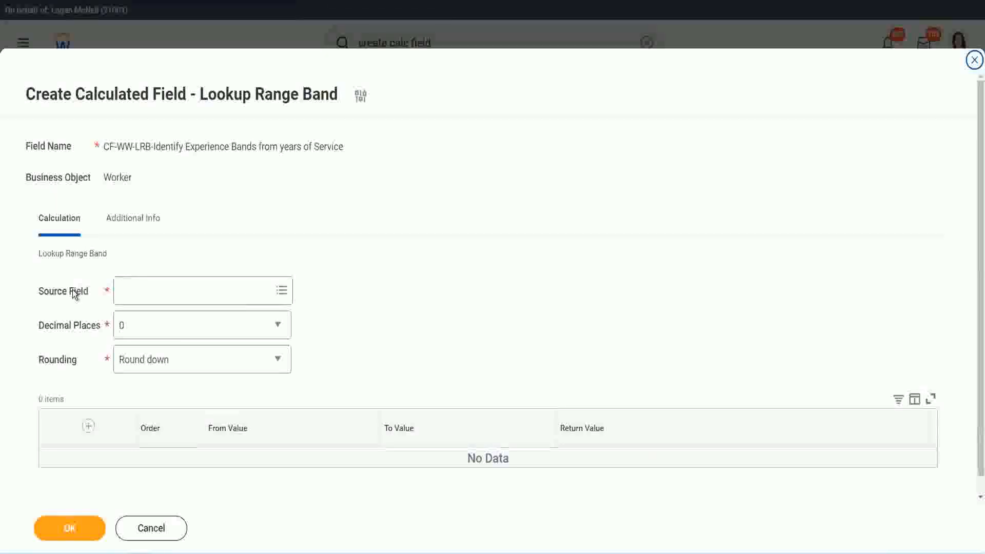
{"action": "left_click", "coordinate": [153, 290]}
{"action": "key", "text": "Return"}
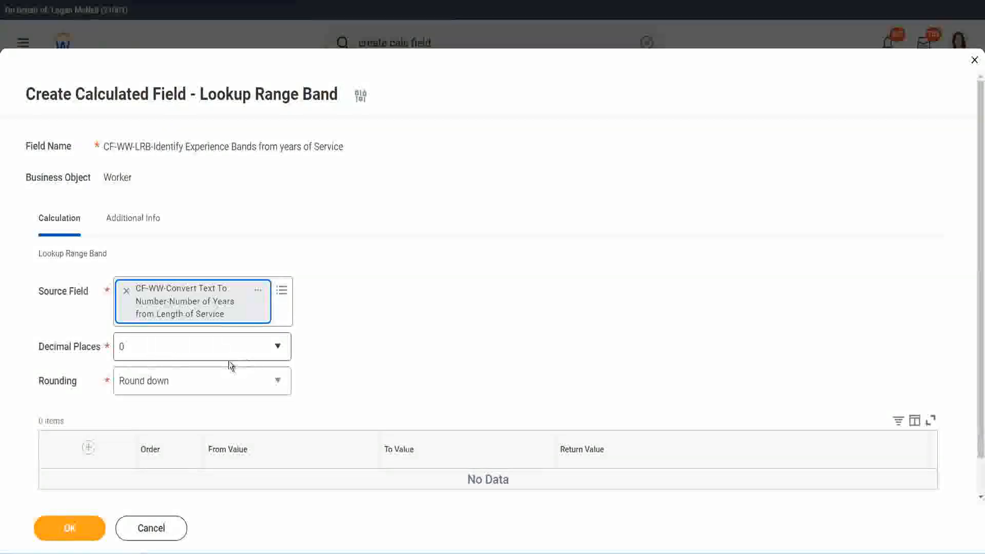
Set the lookup's decimal places to 0 and its rounding to Round.
{"action": "left_click", "coordinate": [192, 352]}
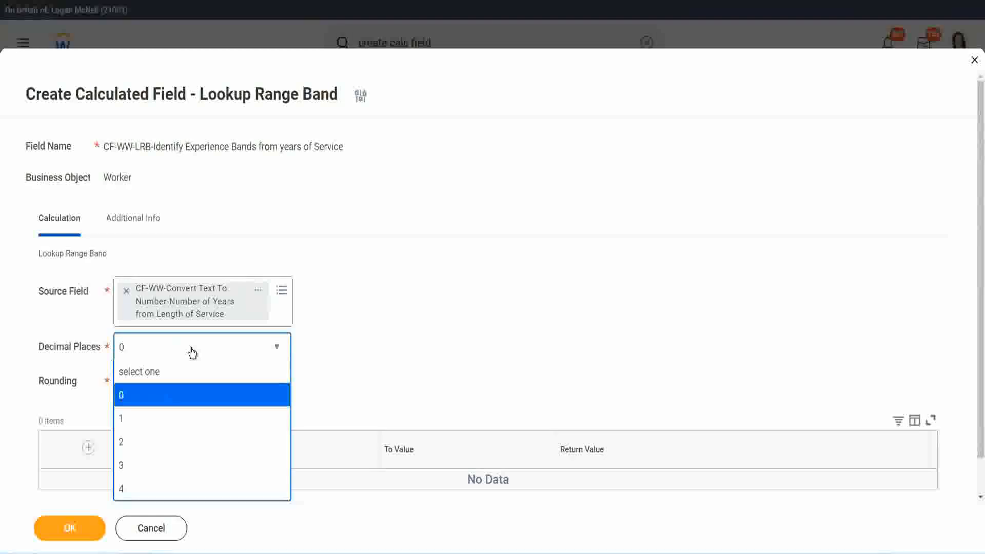
{"action": "left_click", "coordinate": [124, 400]}
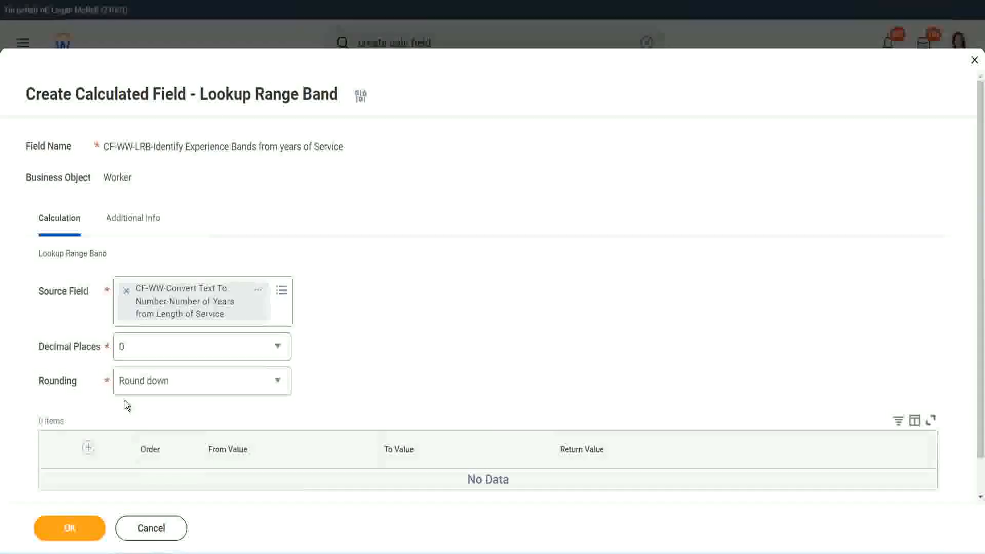
{"action": "left_click", "coordinate": [158, 384]}
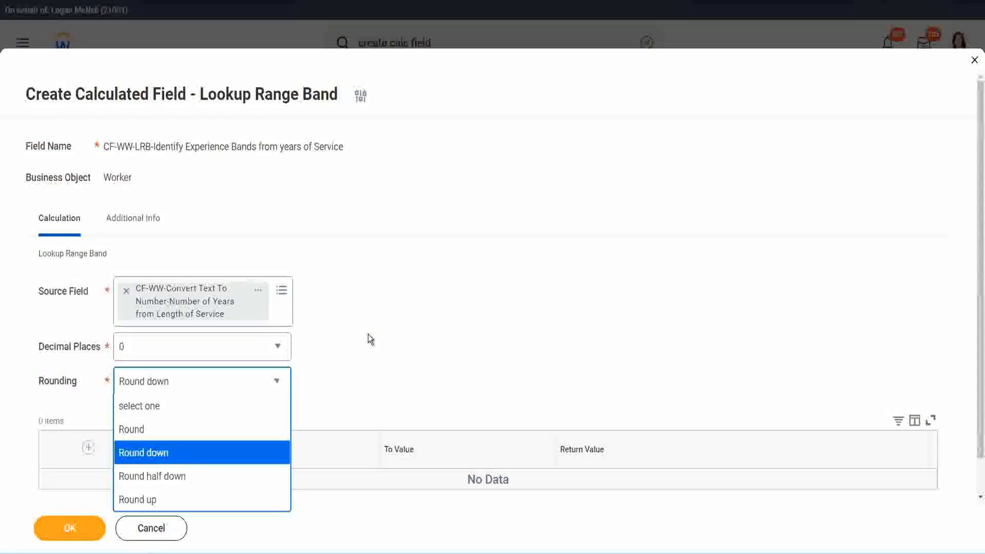
{"action": "left_click", "coordinate": [346, 377]}
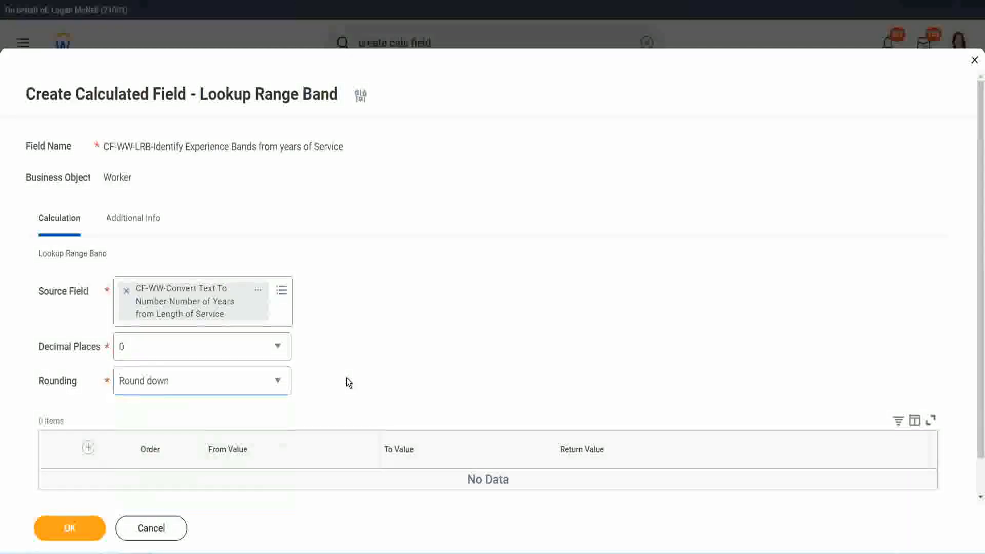
{"action": "left_click", "coordinate": [169, 386]}
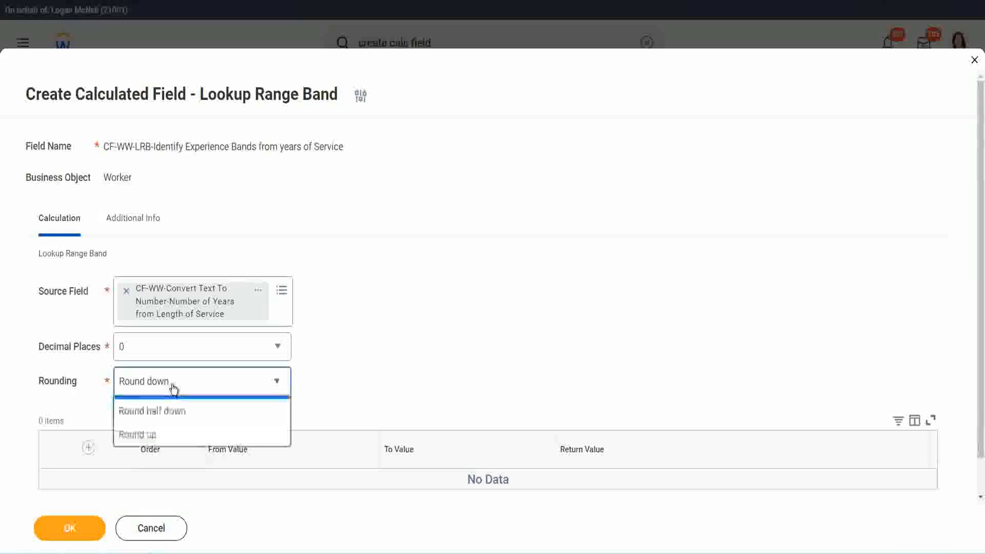
{"action": "left_click", "coordinate": [165, 430]}
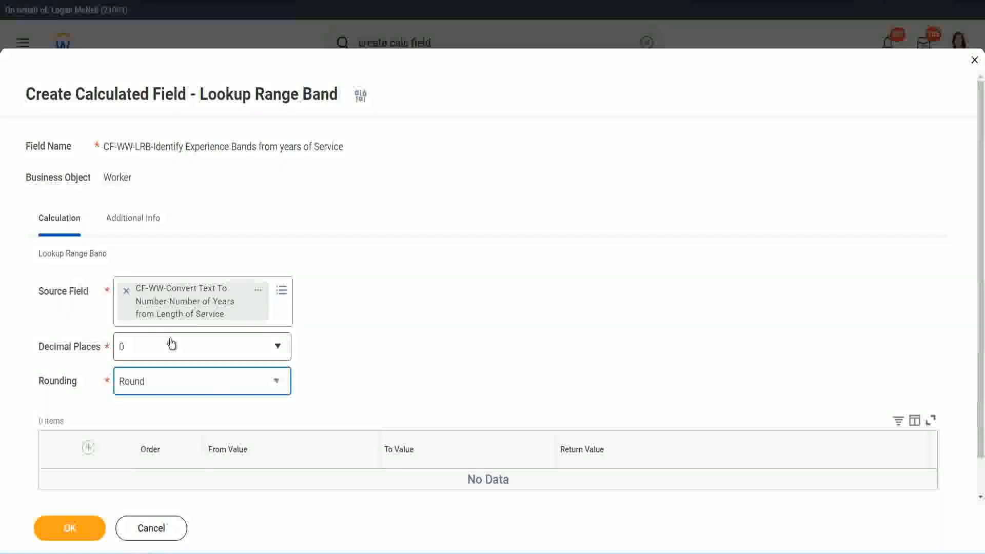
Add a first range band from 0 to 7 with the return value Amateur.
{"action": "left_click", "coordinate": [89, 448]}
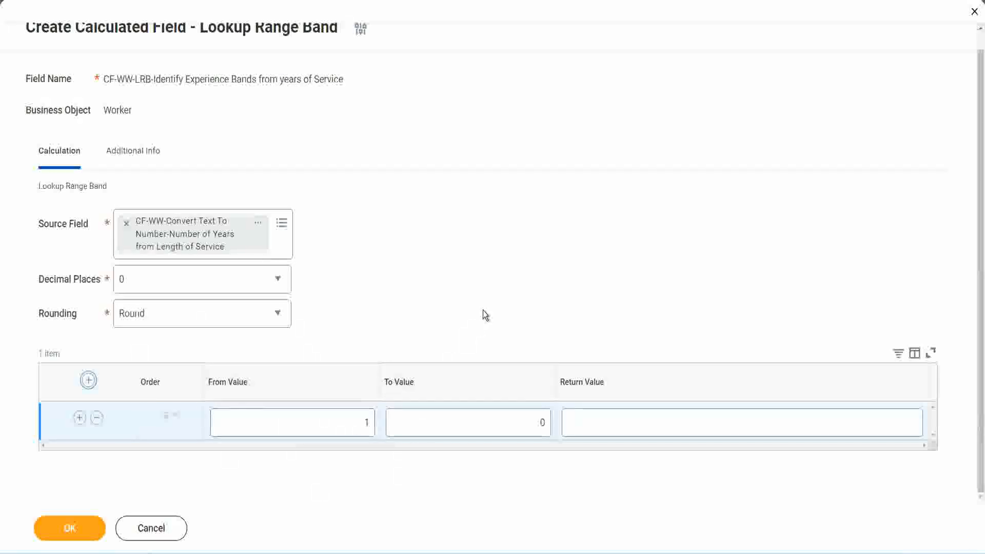
{"action": "double_click", "coordinate": [360, 424]}
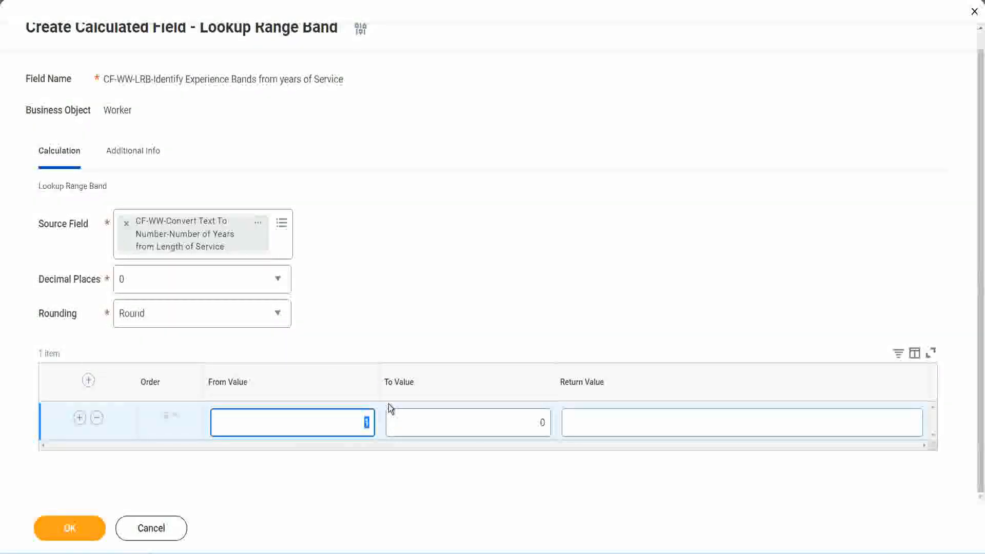
{"action": "type", "text": "0"}
{"action": "key", "text": "Tab"}
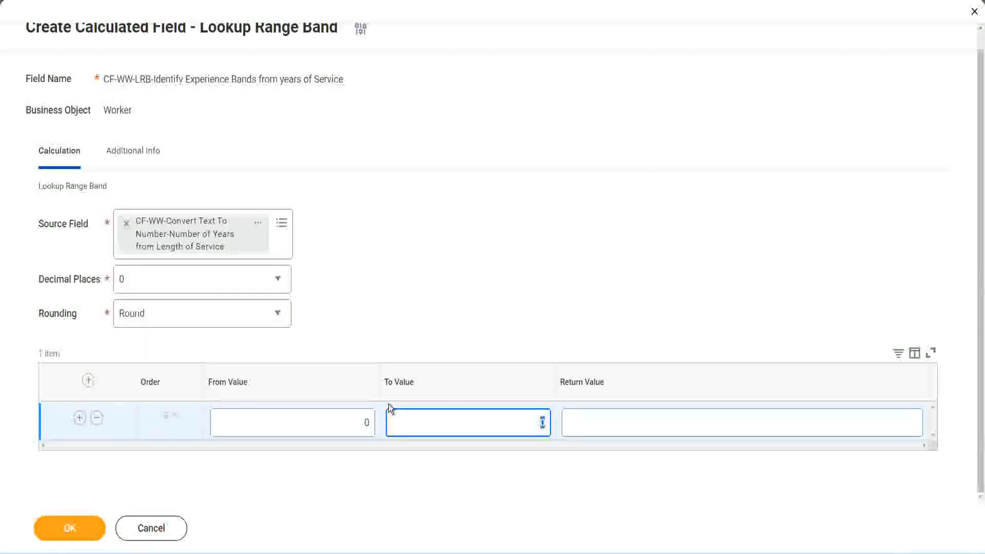
{"action": "type", "text": "7"}
{"action": "key", "text": "Tab"}
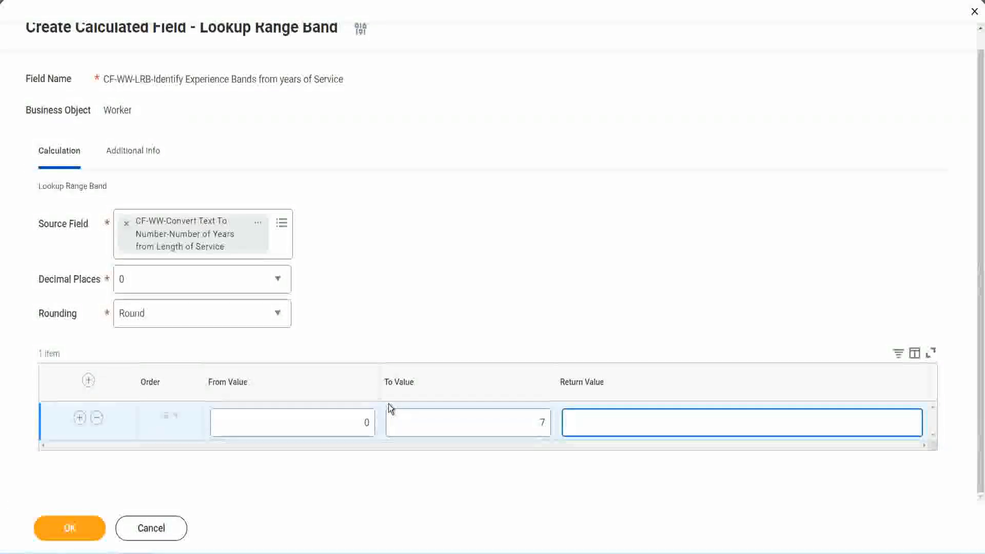
{"action": "type", "text": "Amateur"}
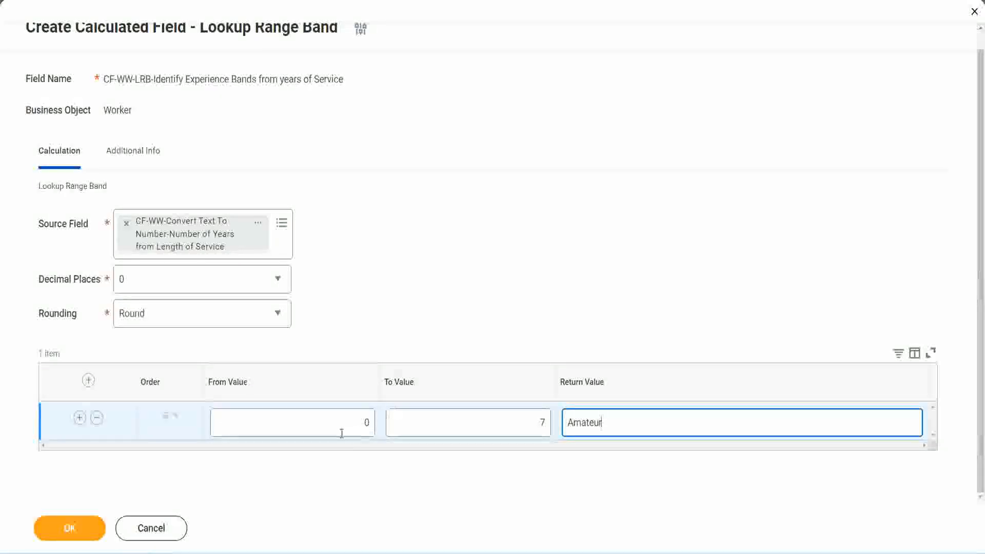
{"action": "left_click", "coordinate": [342, 433]}
{"action": "left_click", "coordinate": [529, 416]}
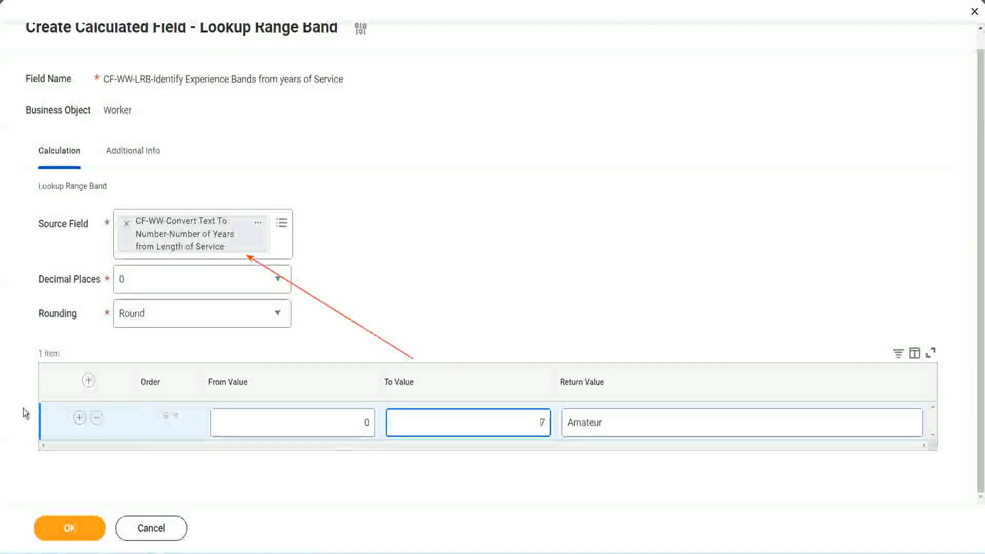
Add a second range band from 8 to 15 with the return value Experienced.
{"action": "left_click", "coordinate": [79, 419]}
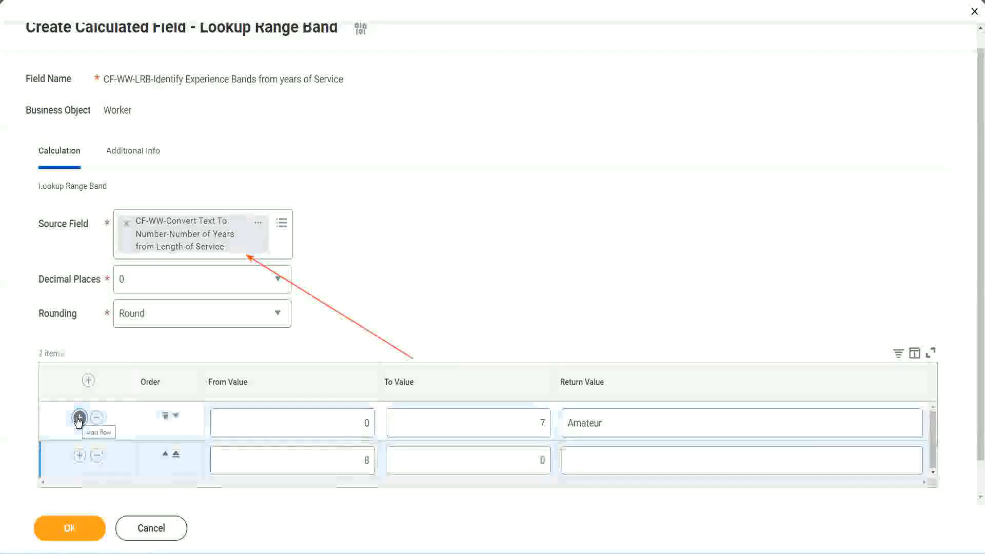
{"action": "double_click", "coordinate": [365, 460]}
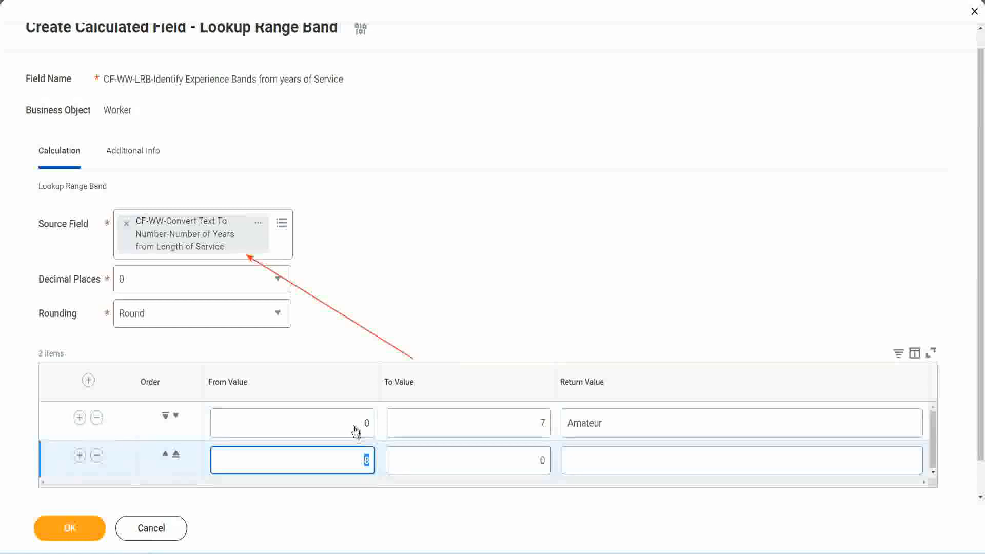
{"action": "left_click", "coordinate": [538, 423]}
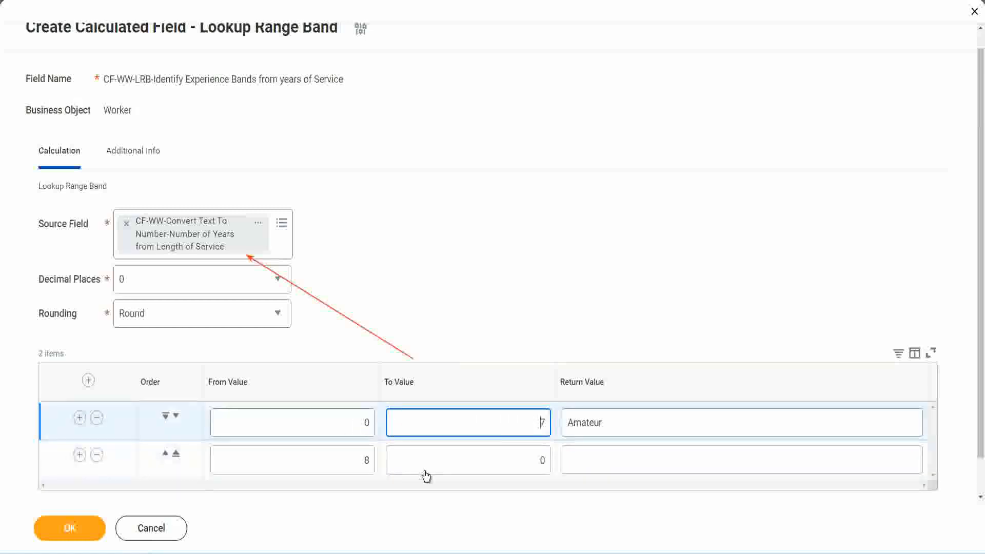
{"action": "left_click", "coordinate": [351, 460]}
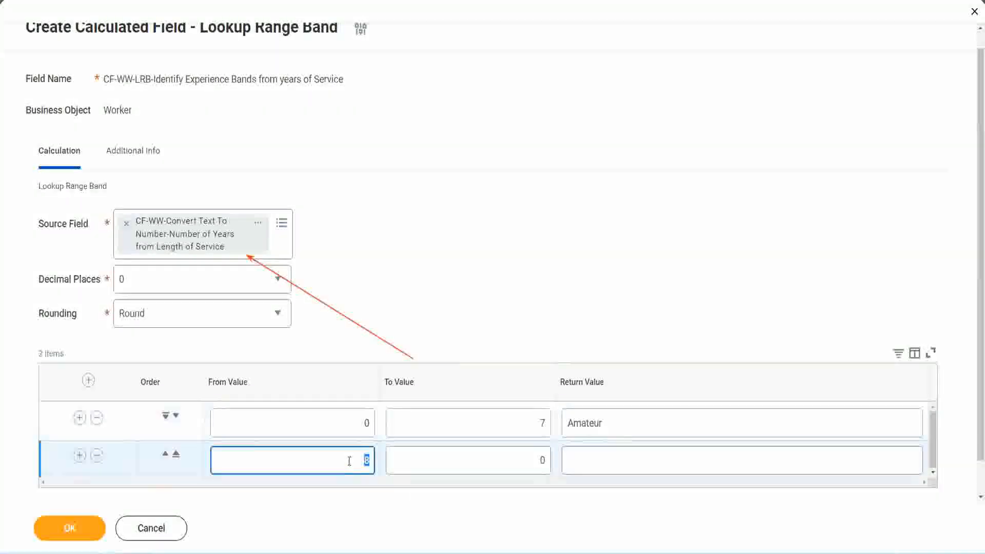
{"action": "left_click", "coordinate": [348, 460]}
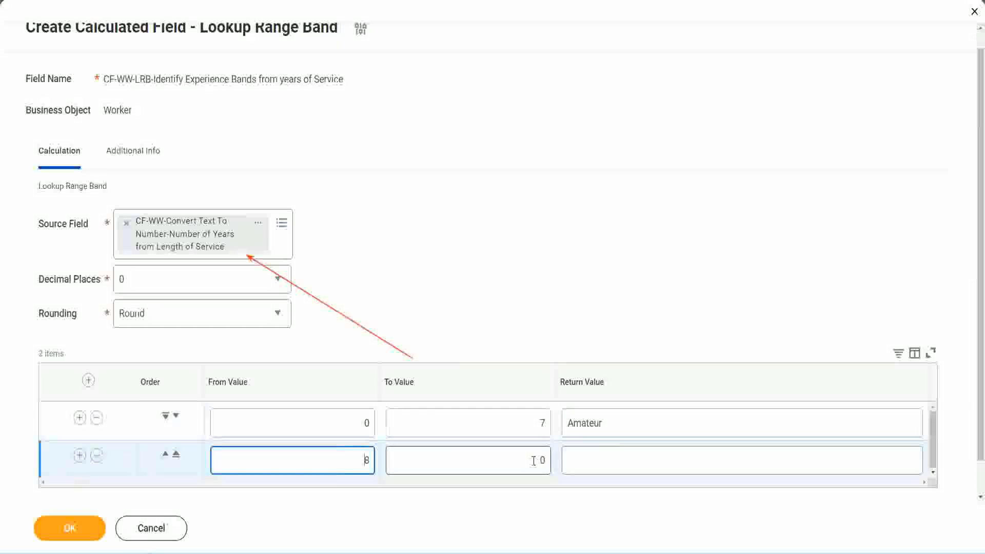
{"action": "left_click", "coordinate": [534, 460]}
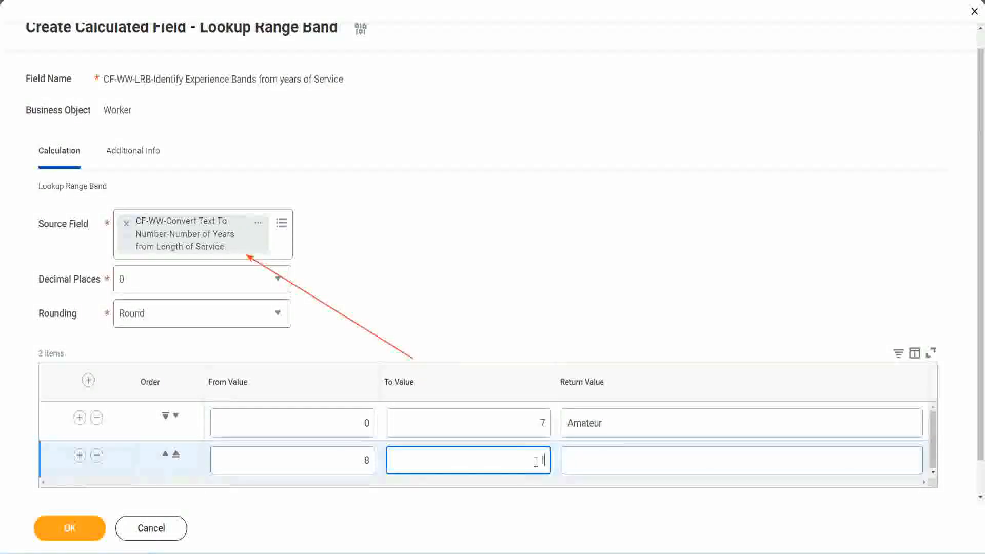
{"action": "type", "text": "15"}
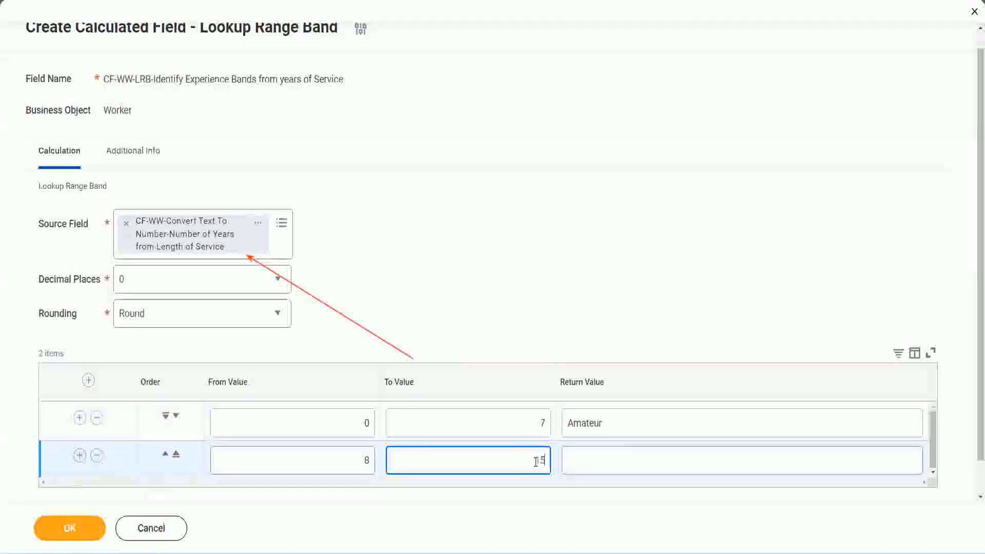
{"action": "left_click", "coordinate": [607, 458]}
{"action": "type", "text": "Ex"}
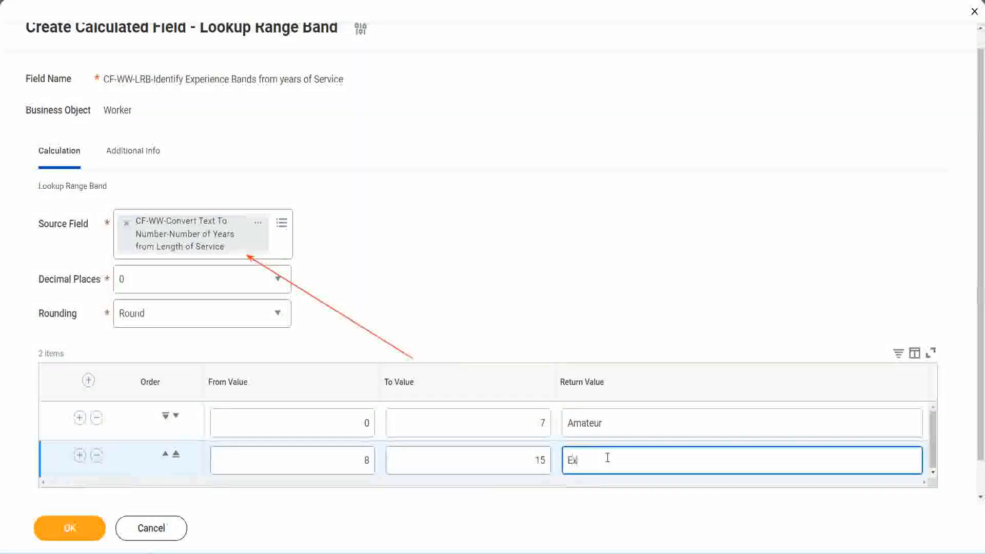
{"action": "type", "text": "perienced"}
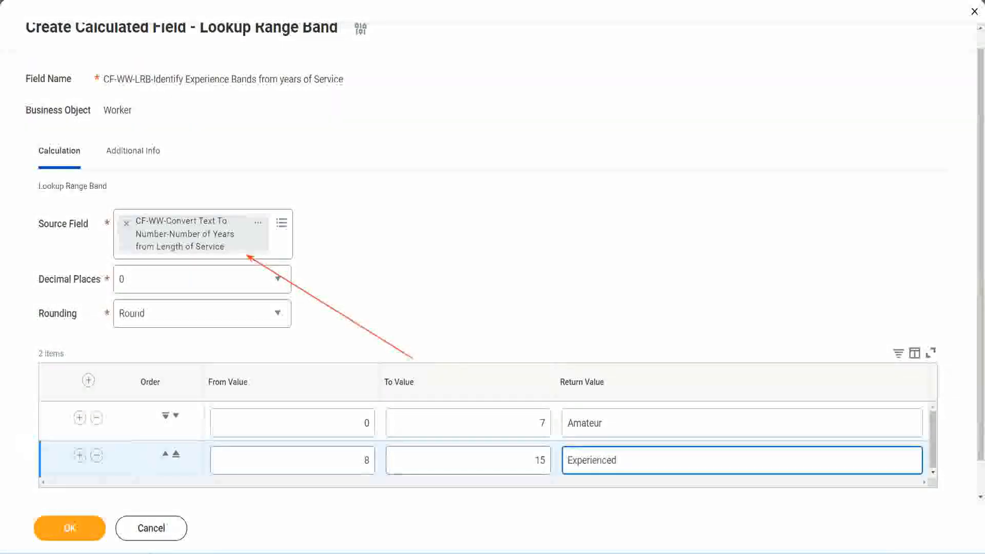
Add a third range band from 16 to 30 with the return value Senior.
{"action": "left_click", "coordinate": [80, 455]}
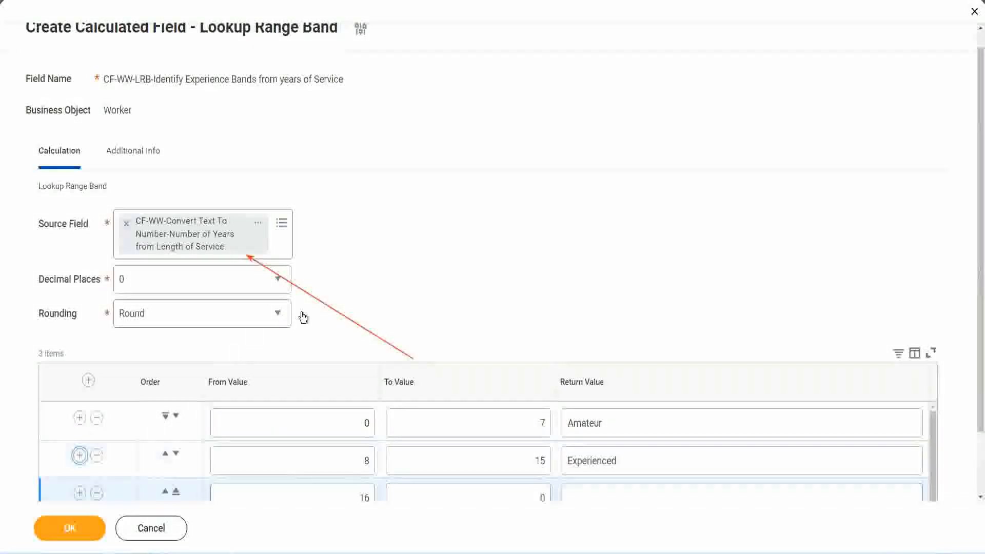
{"action": "scroll", "coordinate": [303, 317], "scroll_direction": "down", "scroll_amount": 2}
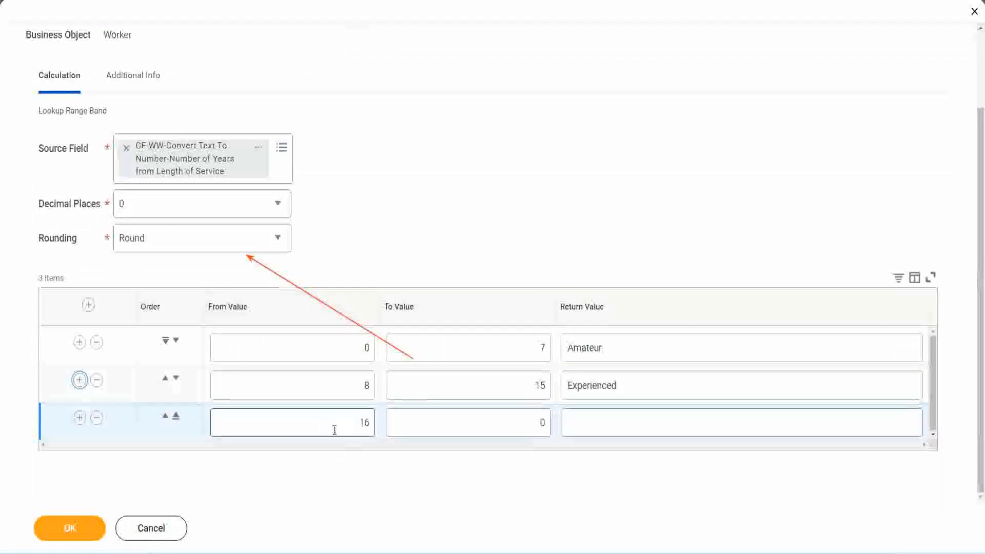
{"action": "left_click", "coordinate": [521, 422]}
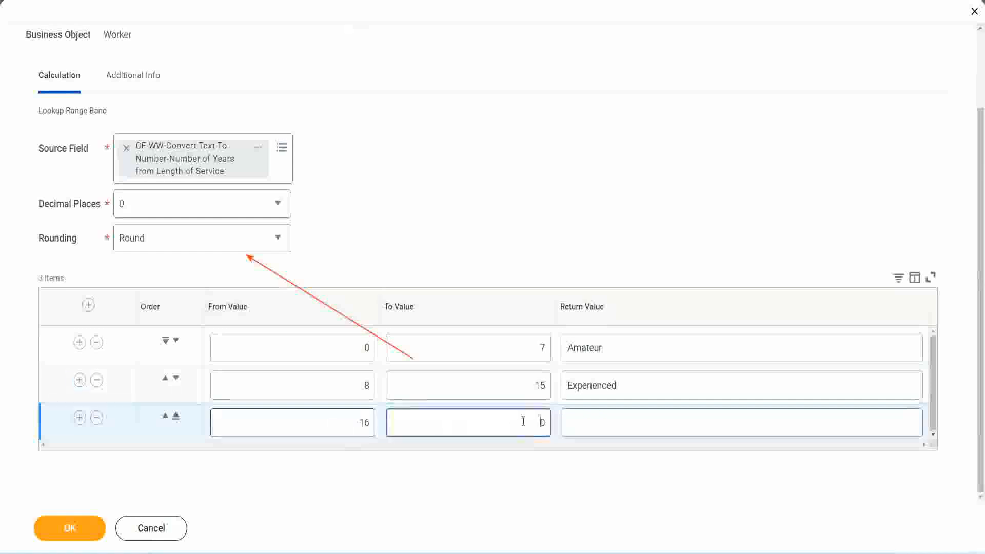
{"action": "type", "text": "3"}
{"action": "key", "text": "Tab"}
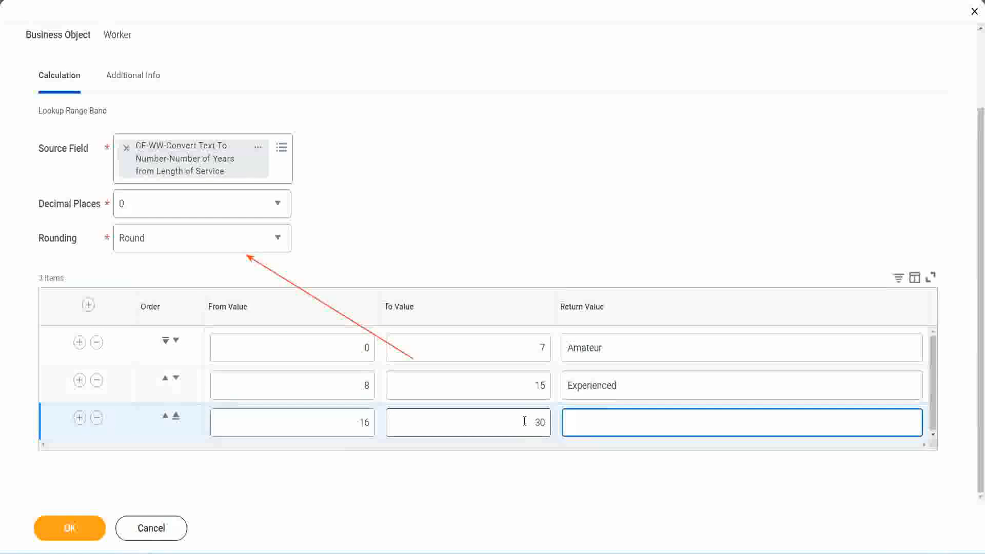
{"action": "type", "text": "Senior"}
Add a fourth range band from 31 to 1000 with the return value Legend.
{"action": "left_click", "coordinate": [79, 416]}
{"action": "double_click", "coordinate": [332, 416]}
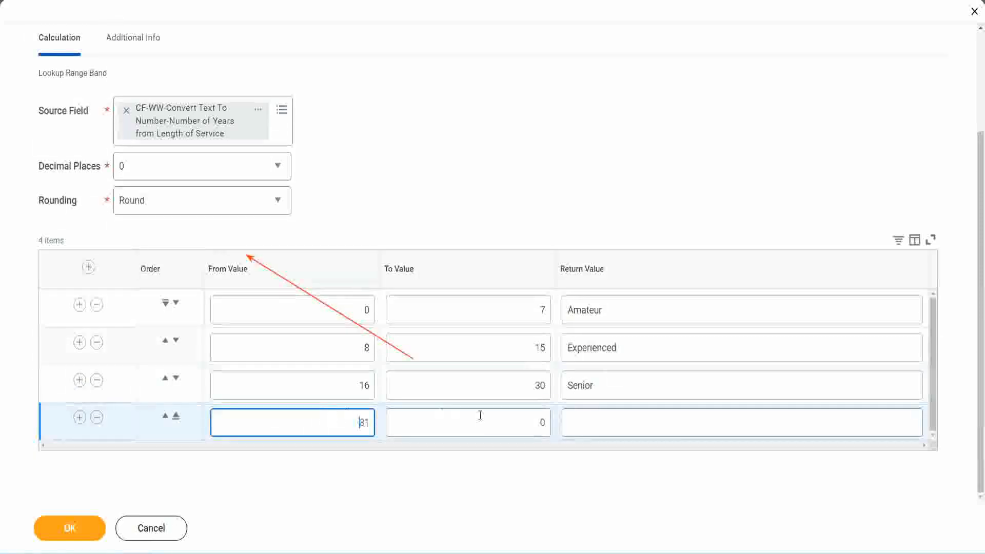
{"action": "left_click", "coordinate": [531, 422]}
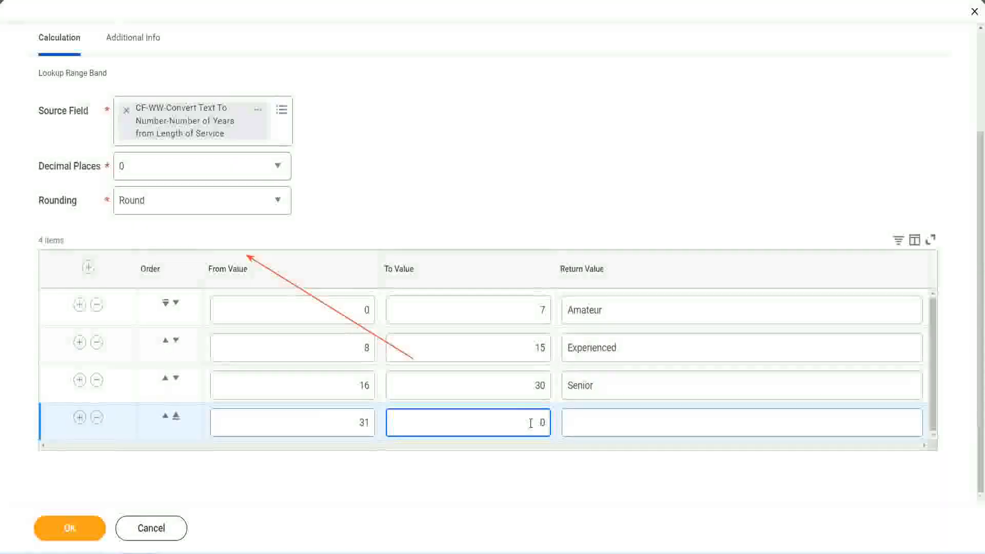
{"action": "type", "text": "1000"}
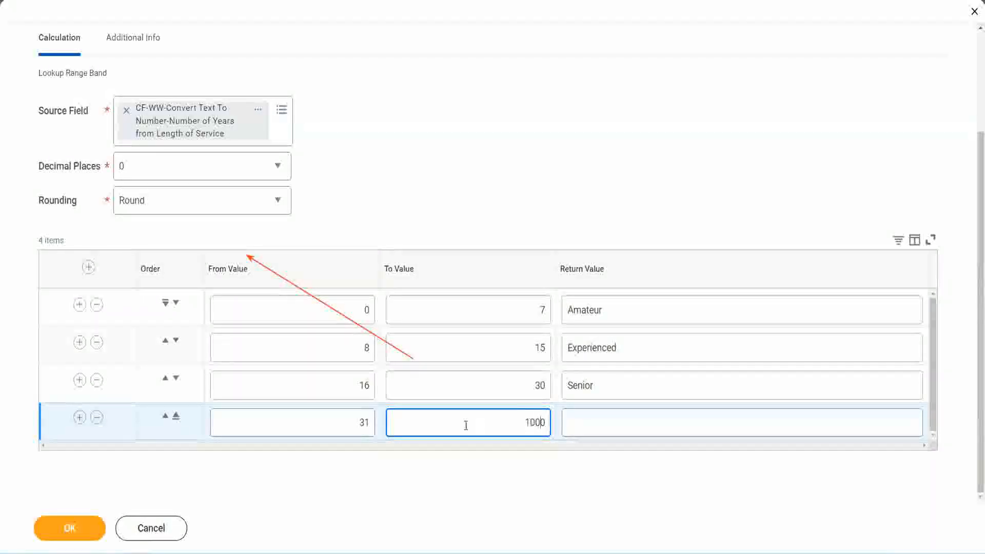
{"action": "double_click", "coordinate": [513, 418]}
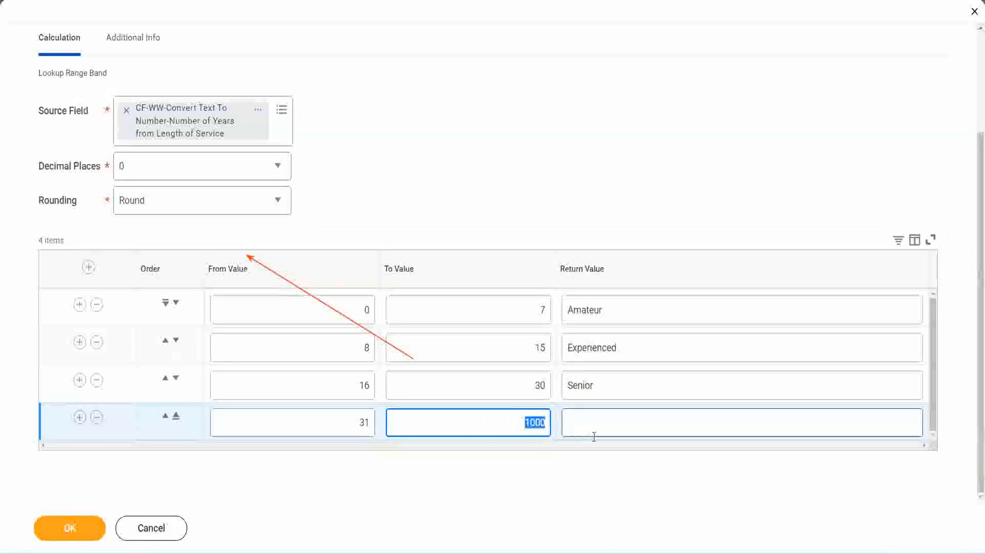
{"action": "left_click", "coordinate": [520, 419]}
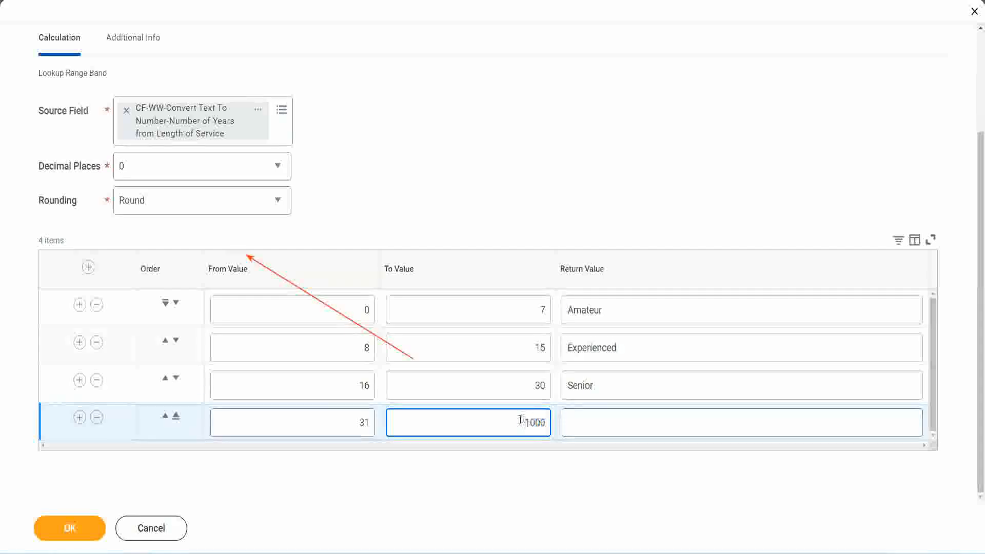
{"action": "left_click_drag", "start_coordinate": [523, 420], "coordinate": [553, 424]}
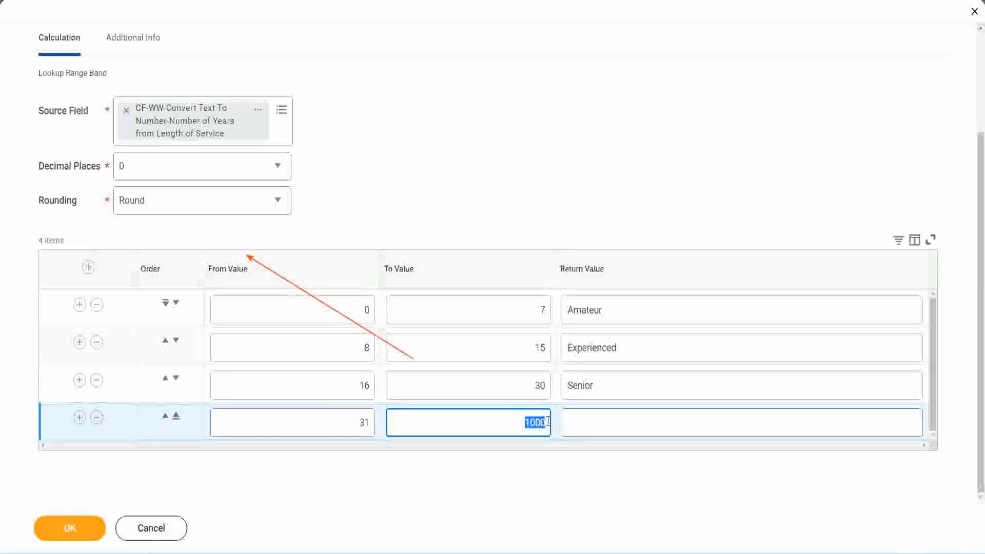
{"action": "left_click", "coordinate": [614, 422]}
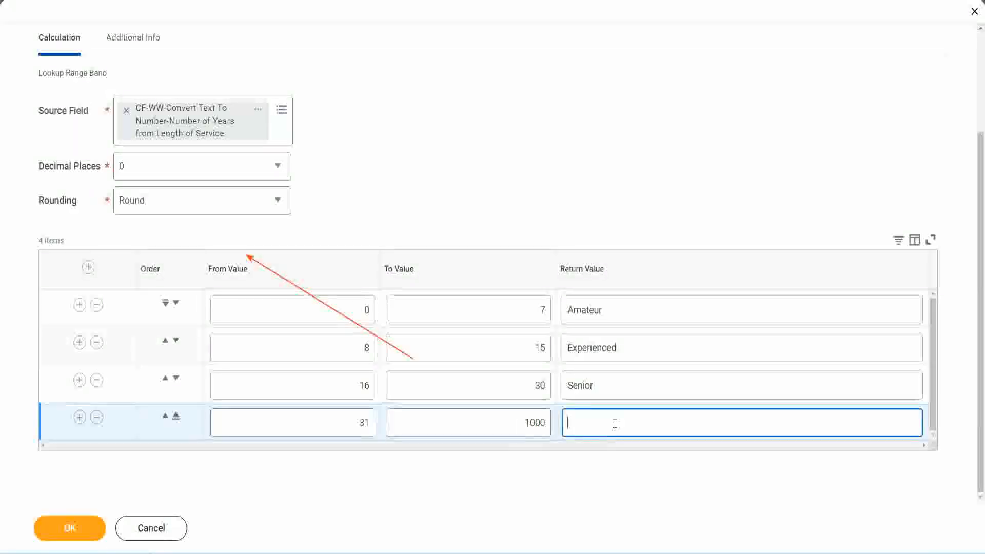
{"action": "type", "text": "Legend"}
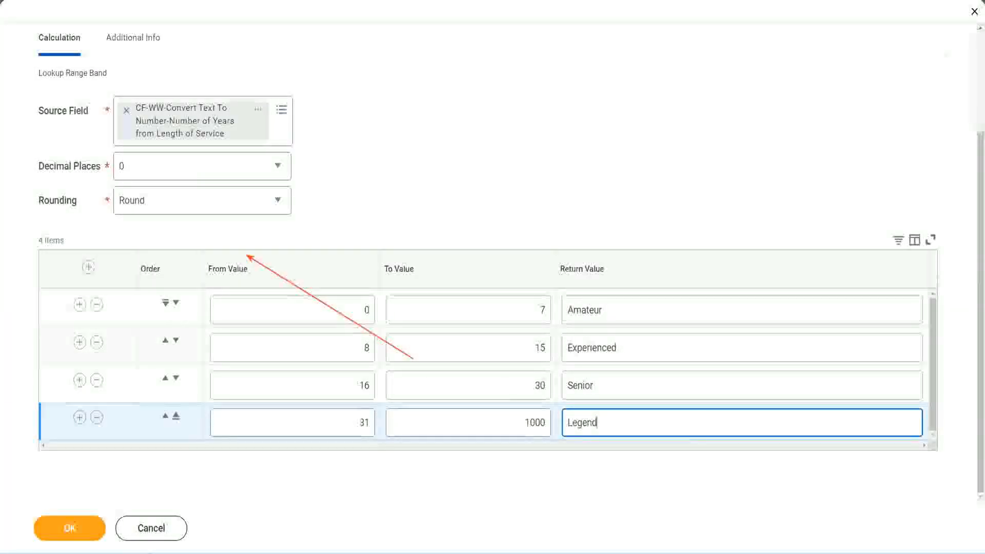
{"action": "left_click", "coordinate": [461, 173]}
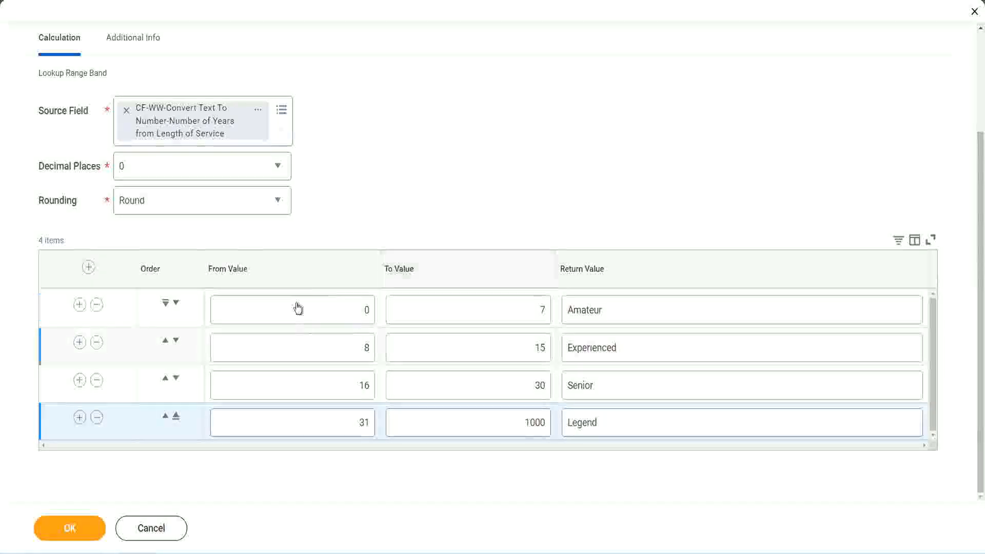
Review the return values of the four range bands and the limits of the first band.
{"action": "double_click", "coordinate": [639, 308]}
{"action": "double_click", "coordinate": [636, 348]}
{"action": "double_click", "coordinate": [620, 395]}
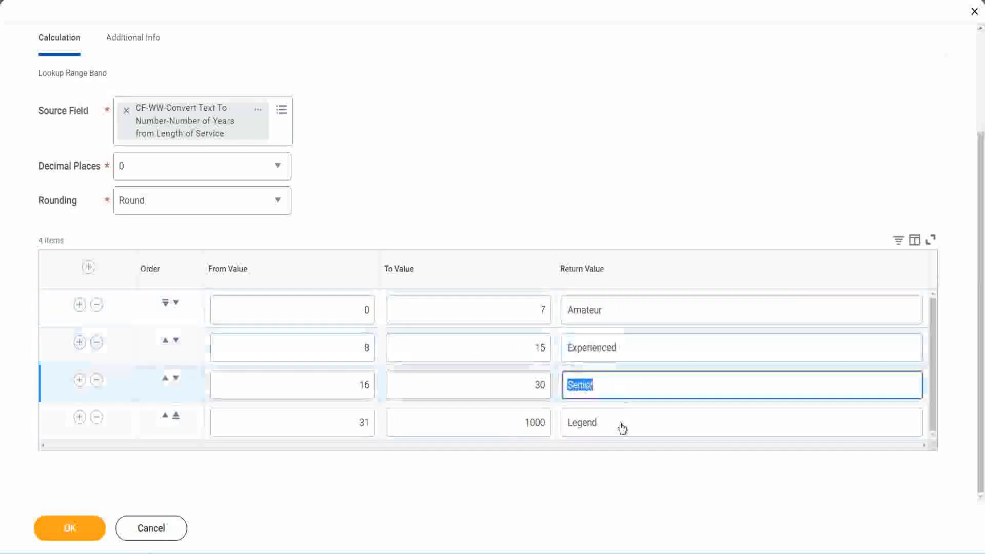
{"action": "double_click", "coordinate": [619, 424]}
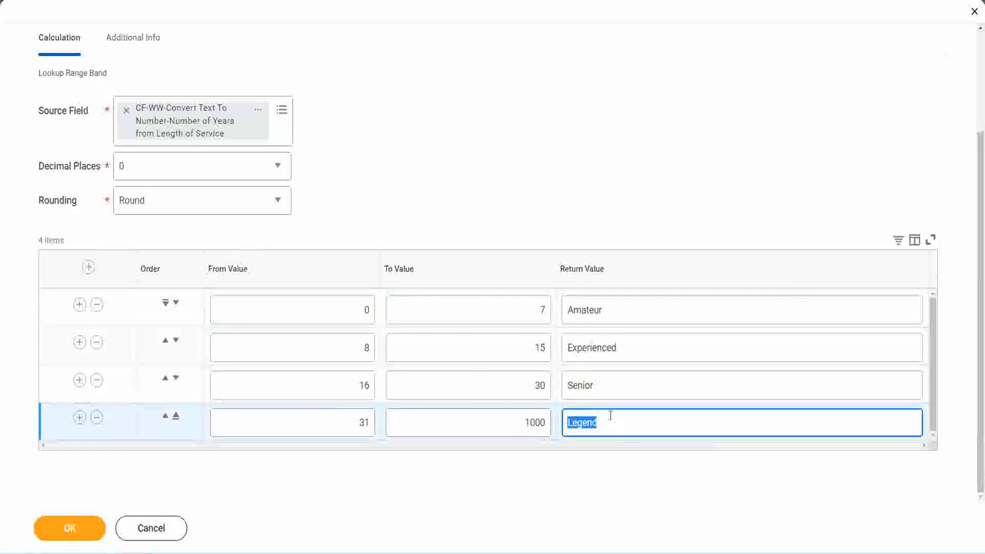
{"action": "double_click", "coordinate": [310, 310]}
{"action": "double_click", "coordinate": [504, 303]}
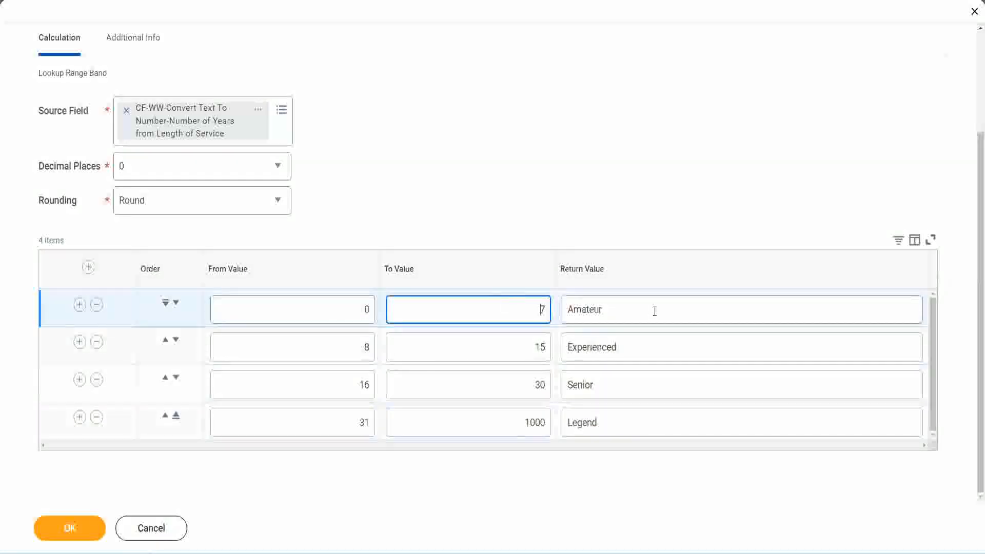
{"action": "double_click", "coordinate": [653, 310]}
{"action": "double_click", "coordinate": [637, 347]}
{"action": "double_click", "coordinate": [628, 384]}
{"action": "double_click", "coordinate": [619, 422]}
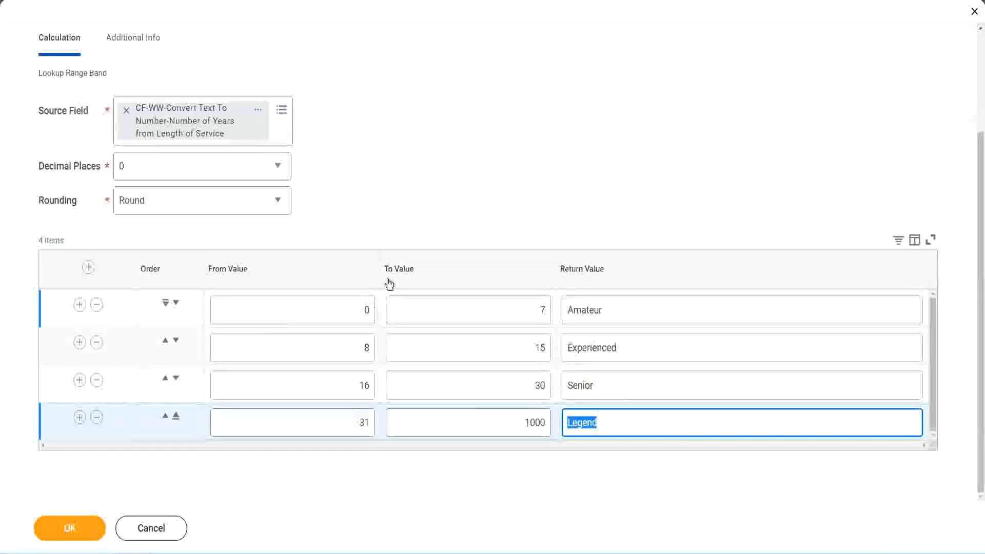
{"action": "left_click", "coordinate": [456, 217]}
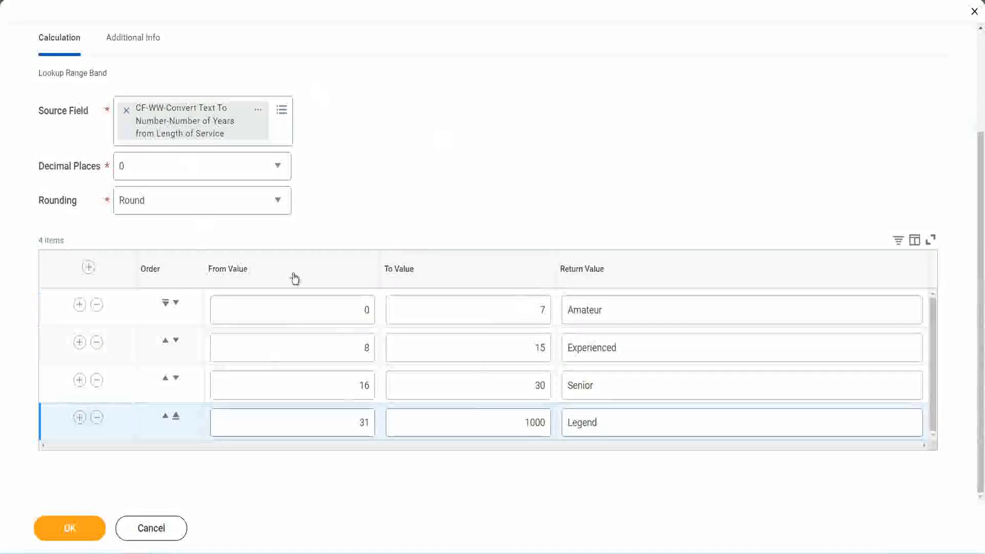
Save the calculated field CF-WW-LRB-Identify Experience Bands from years of Service.
{"action": "left_click", "coordinate": [69, 527]}
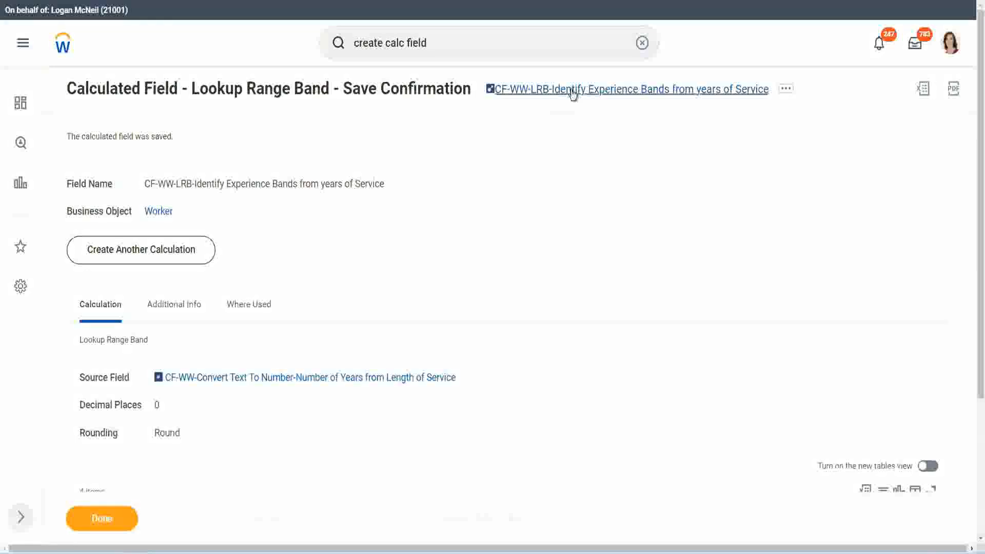
{"action": "right_click", "coordinate": [570, 96]}
{"action": "left_click", "coordinate": [581, 148]}
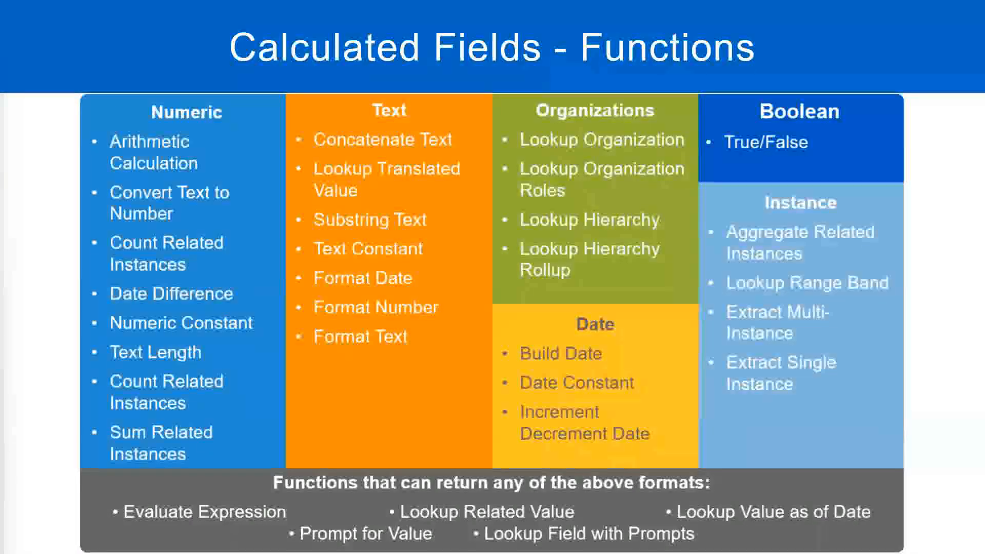
Switch to the Notepad++ notes and add the amount 10,000 USD a few lines below the Eval Expression notes.
{"action": "key", "text": "alt+Tab"}
{"action": "left_click", "coordinate": [228, 402]}
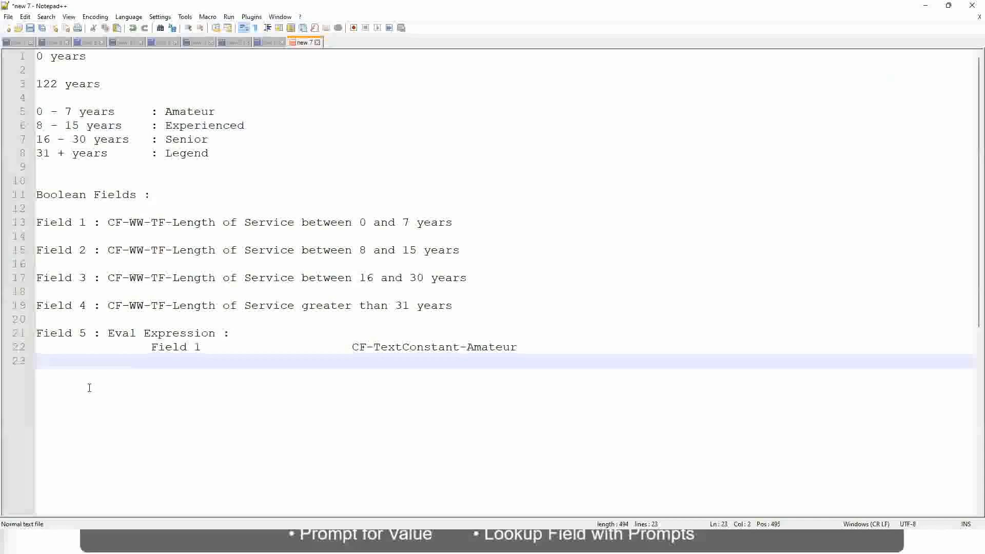
{"action": "key", "text": "Return"}
{"action": "key", "text": "Return"}
{"action": "key", "text": "Return"}
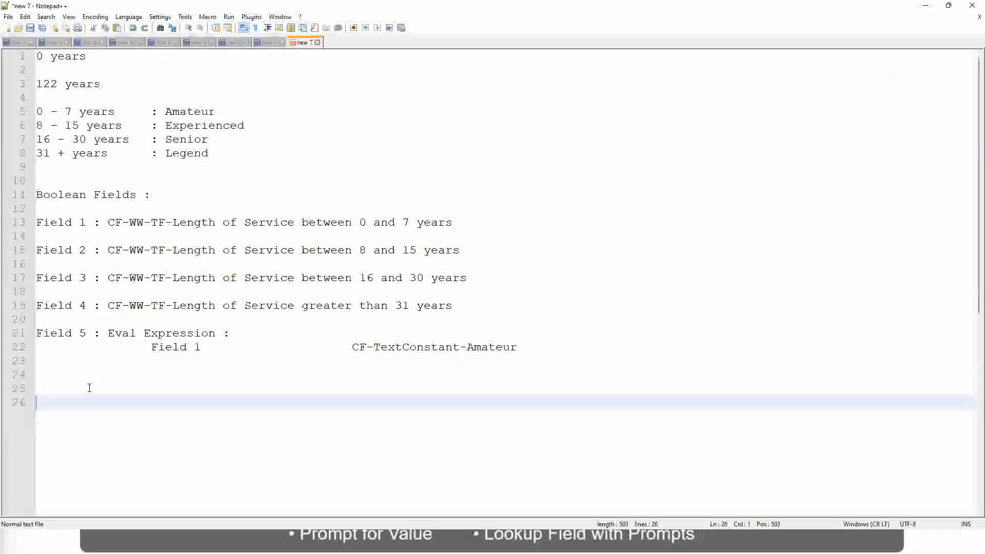
{"action": "type", "text": "10,000 USD"}
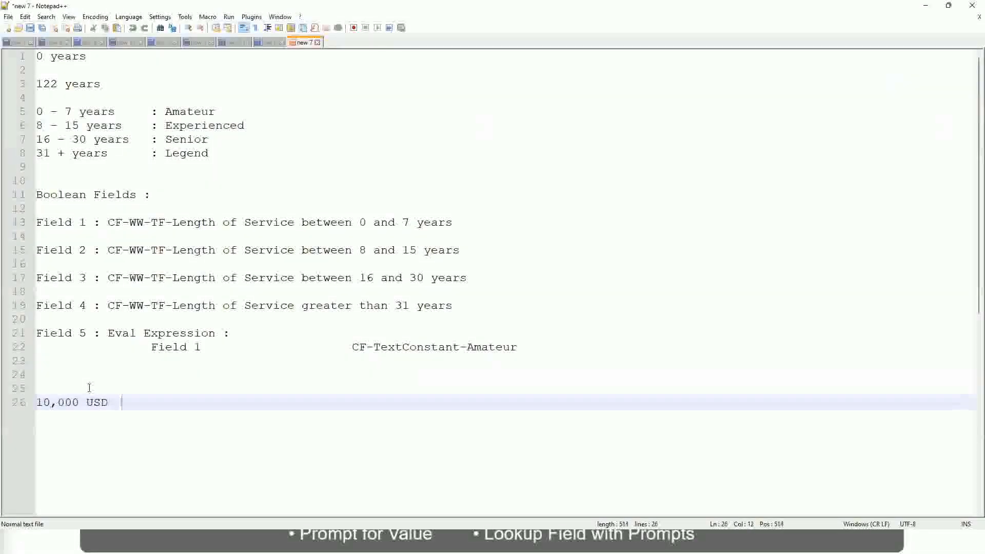
Add the amount 1,000,000 on the same line, spaced well apart from 10,000 USD.
{"action": "key", "text": "Tab"}
{"action": "key", "text": "Tab"}
{"action": "key", "text": "Tab"}
{"action": "key", "text": "Tab"}
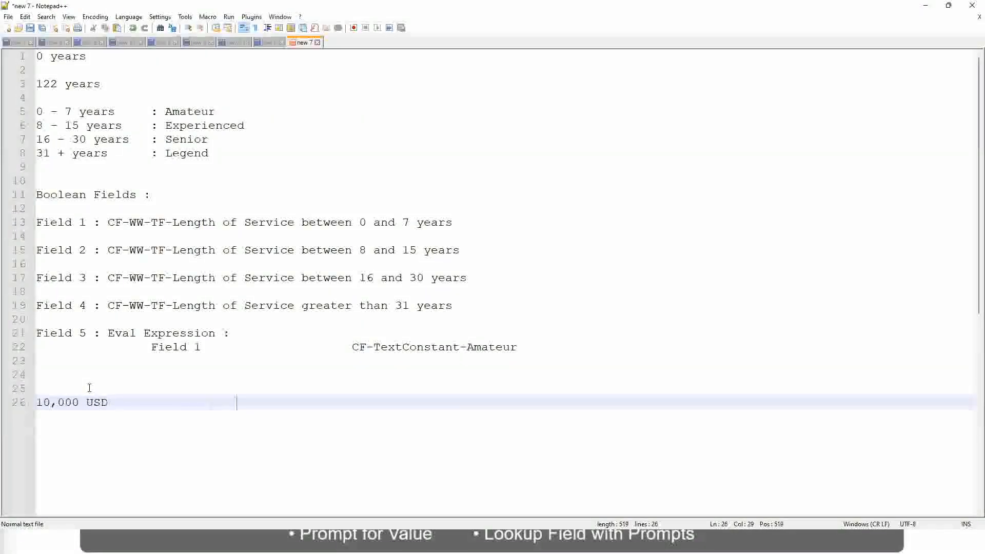
{"action": "type", "text": "1,00"}
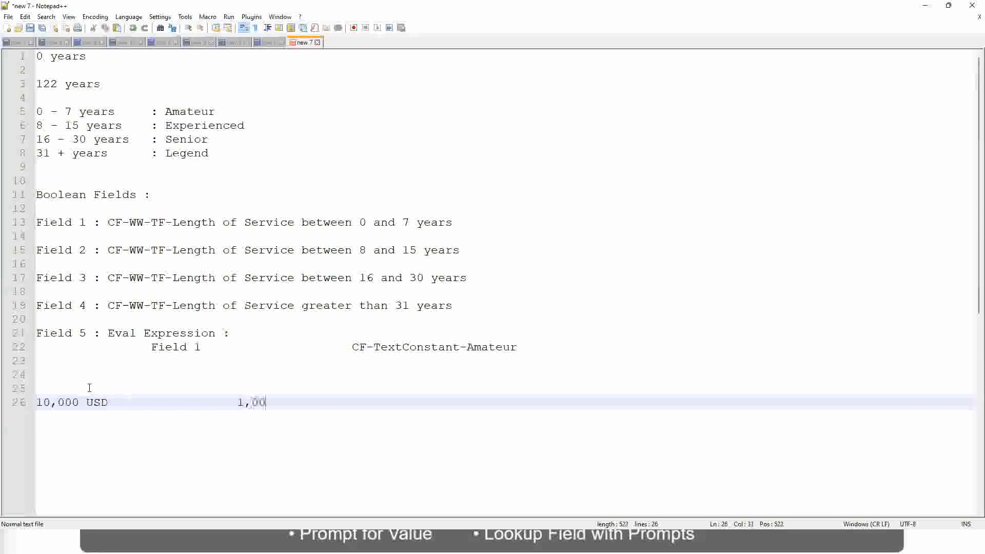
{"action": "type", "text": "0,000"}
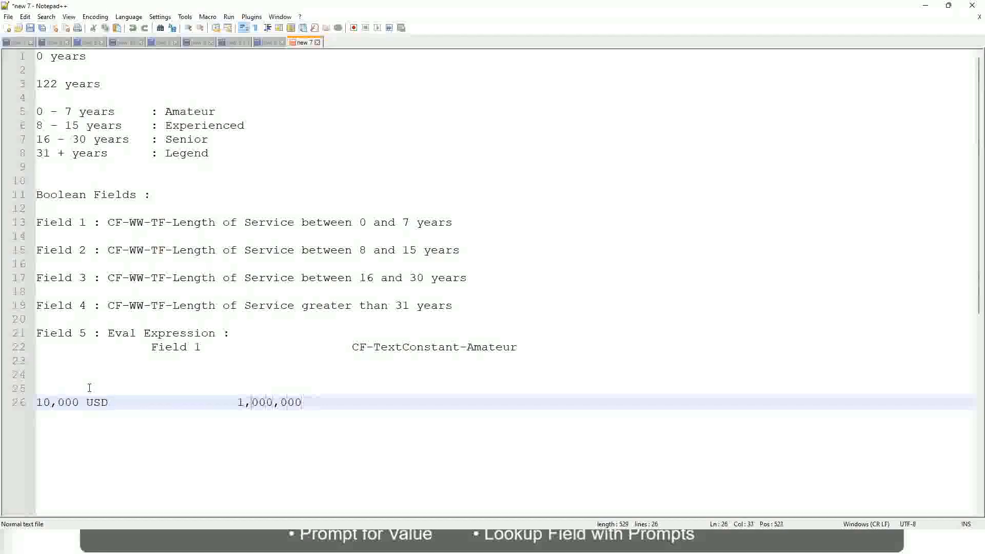
Append the currency USD after the amount 1,000,000.
{"action": "key", "text": "Left"}
{"action": "key", "text": "Left"}
{"action": "key", "text": "Left"}
{"action": "key", "text": "Left"}
{"action": "key", "text": "Left"}
{"action": "key", "text": "Left"}
{"action": "key", "text": "Left"}
{"action": "key", "text": "Right"}
{"action": "key", "text": "Right"}
{"action": "key", "text": "Right"}
{"action": "key", "text": "Right"}
{"action": "key", "text": "Right"}
{"action": "key", "text": "Right"}
{"action": "key", "text": "Right"}
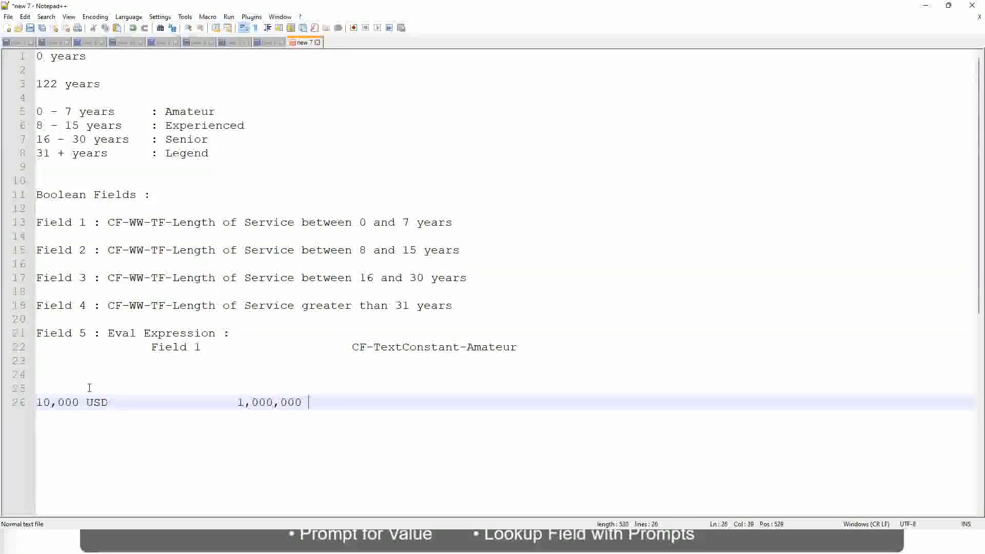
{"action": "type", "text": "USD"}
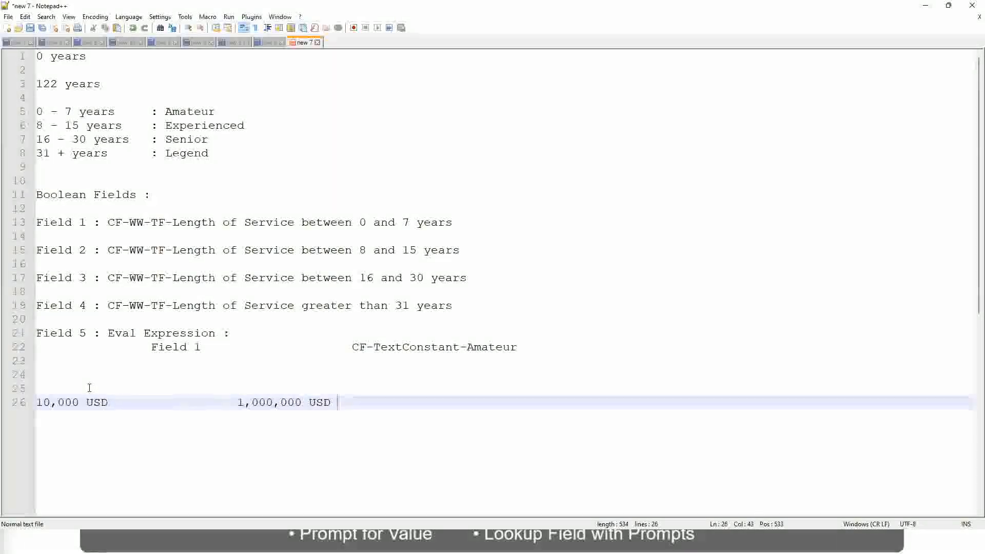
Add the band line "10 - 50,000 : Low" below the two USD amounts, leaving a blank line between them.
{"action": "key", "text": "Return"}
{"action": "key", "text": "Return"}
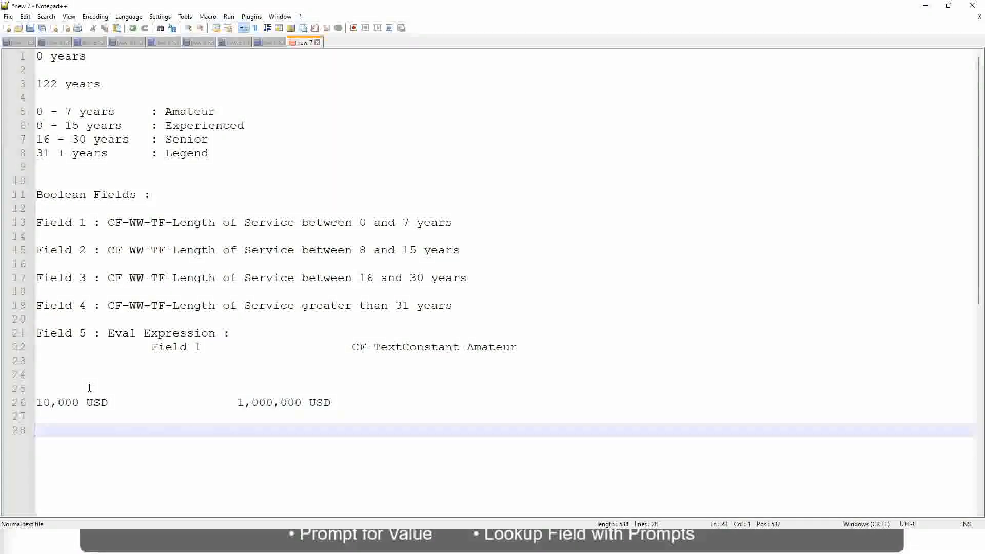
{"action": "type", "text": "10 - 50,000"}
{"action": "key", "text": "Tab"}
{"action": "key", "text": "Tab"}
{"action": "key", "text": "Tab"}
{"action": "key", "text": "Tab"}
{"action": "type", "text": ": Low"}
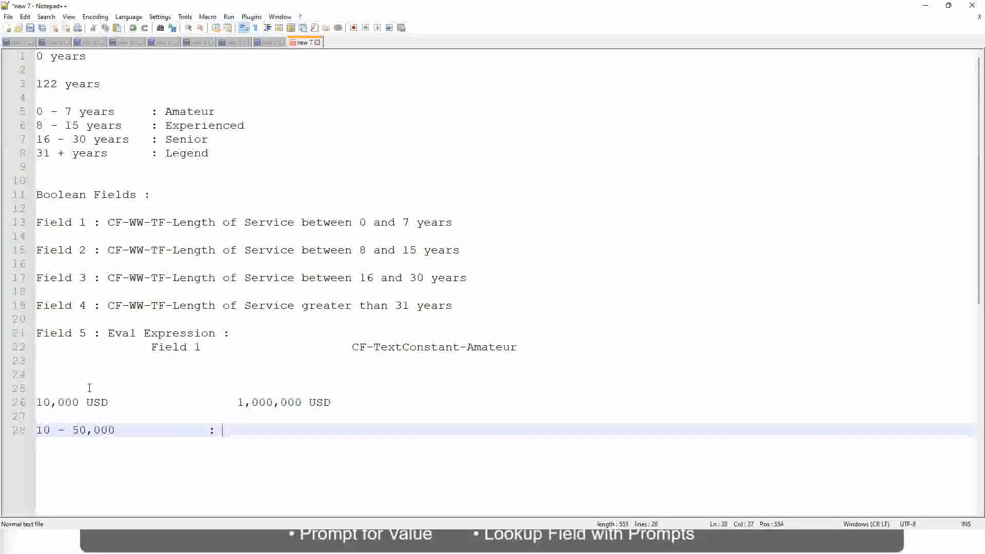
Add the band "50,001 - 150,000 : Medium" directly under the Low band, with the labels aligned.
{"action": "key", "text": "Return"}
{"action": "key", "text": "Return"}
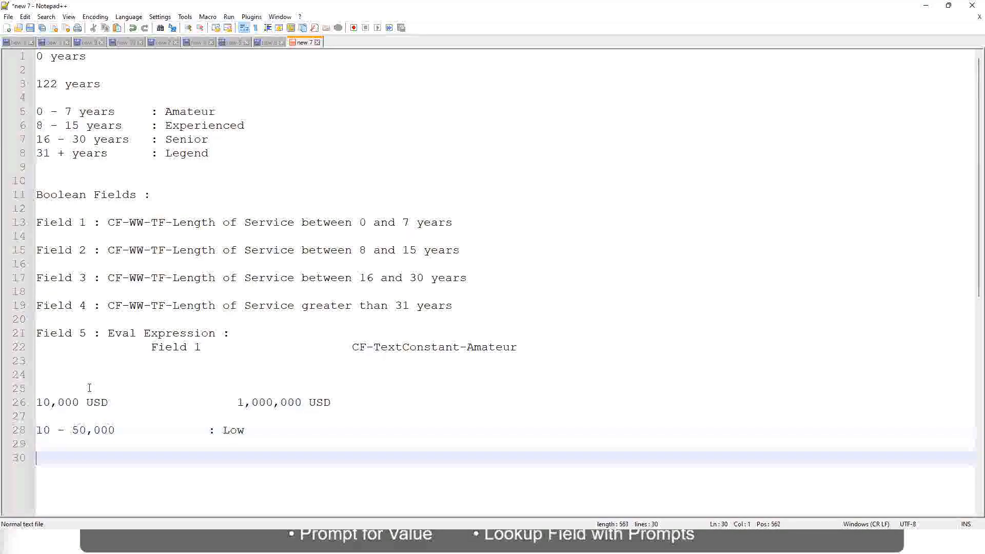
{"action": "key", "text": "Up"}
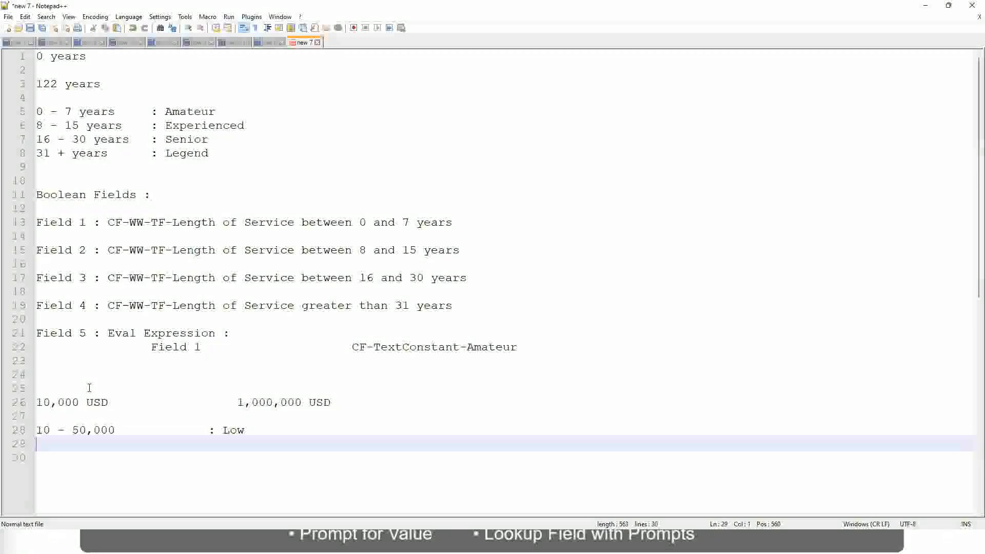
{"action": "type", "text": "50,001 "}
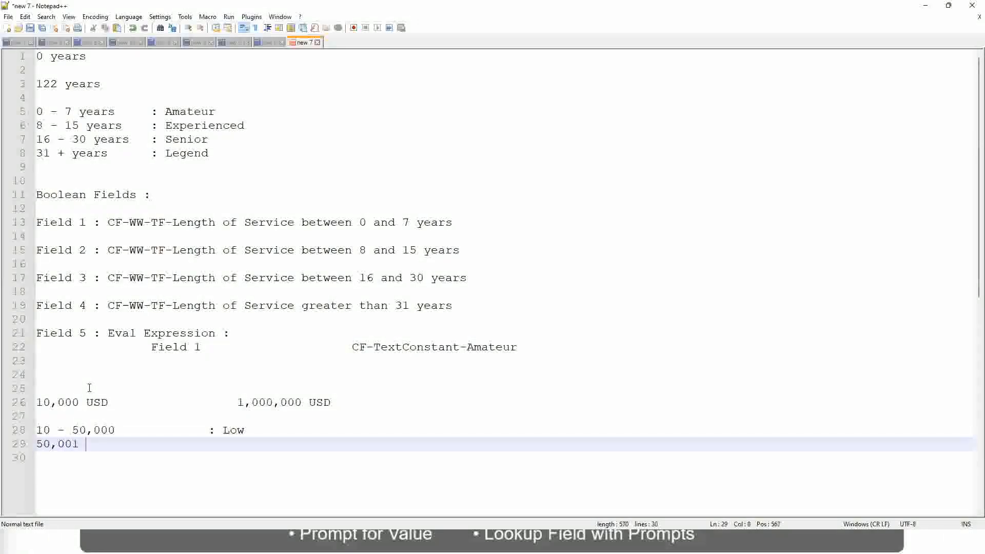
{"action": "type", "text": "- 150,000"}
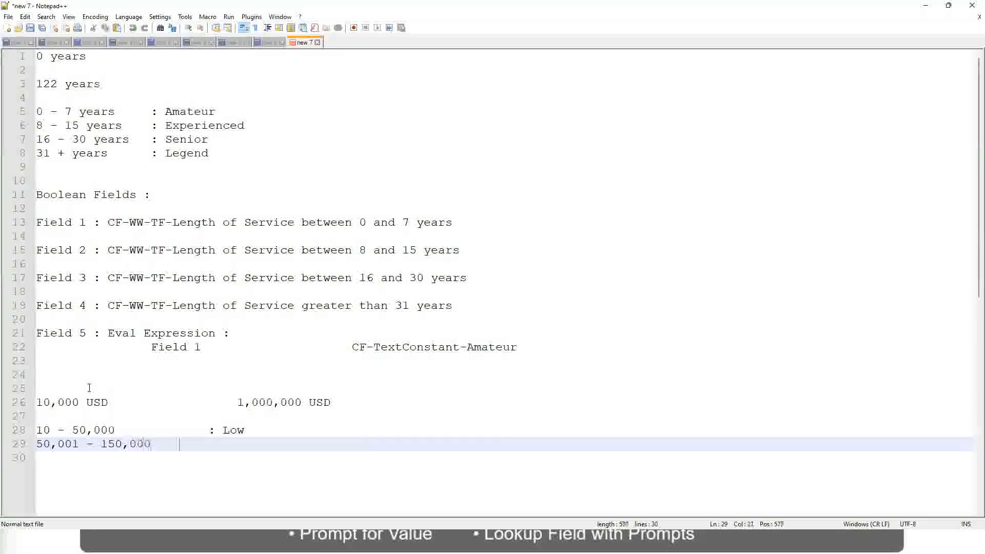
{"action": "key", "text": "Tab"}
{"action": "key", "text": "Tab"}
{"action": "type", "text": ": Med"}
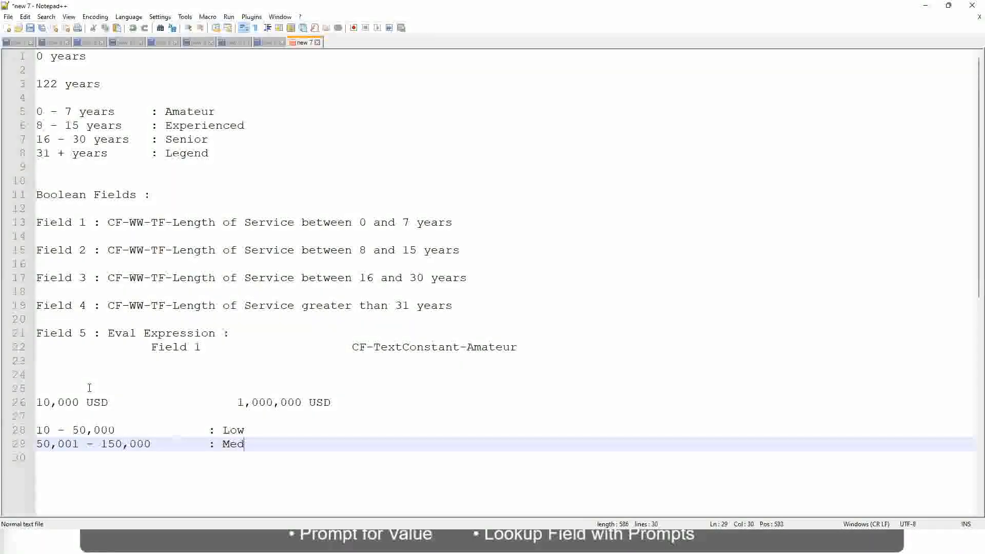
{"action": "type", "text": "ium"}
Add the band "> 150,000 : High" directly under the Medium band, with its label aligned to the others.
{"action": "key", "text": "Return"}
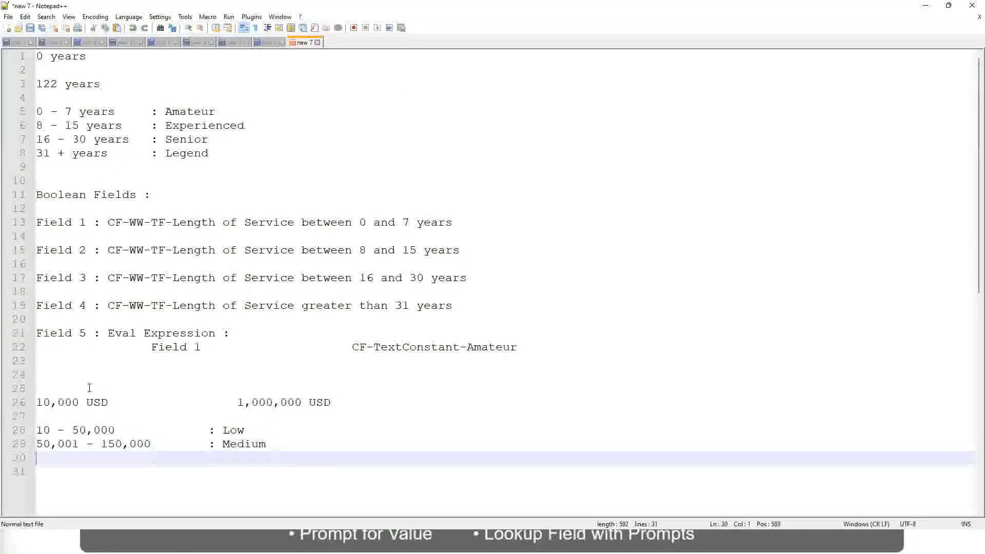
{"action": "type", "text": "> 1"}
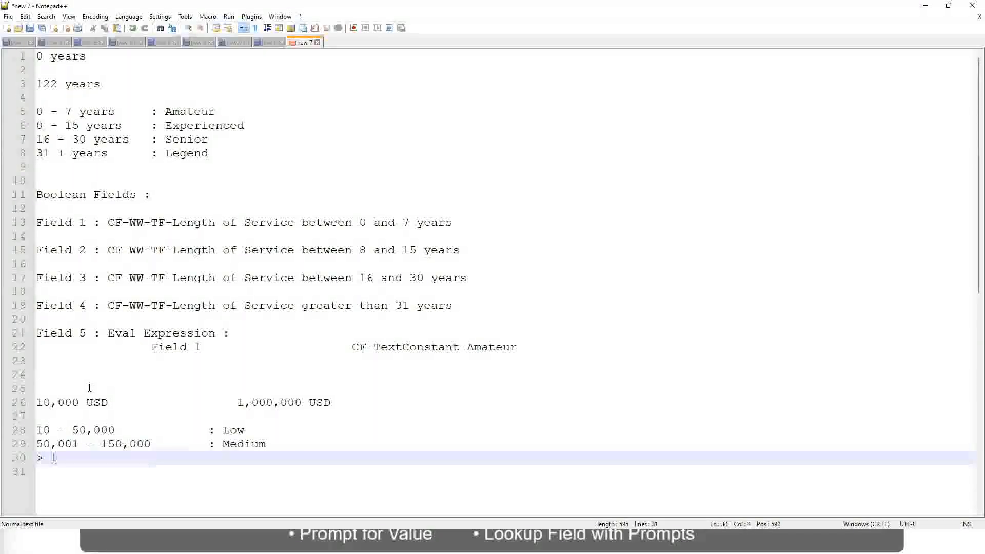
{"action": "type", "text": "50,000"}
{"action": "key", "text": "Tab"}
{"action": "key", "text": "Tab"}
{"action": "key", "text": "Tab"}
{"action": "key", "text": "Tab"}
{"action": "type", "text": ": High"}
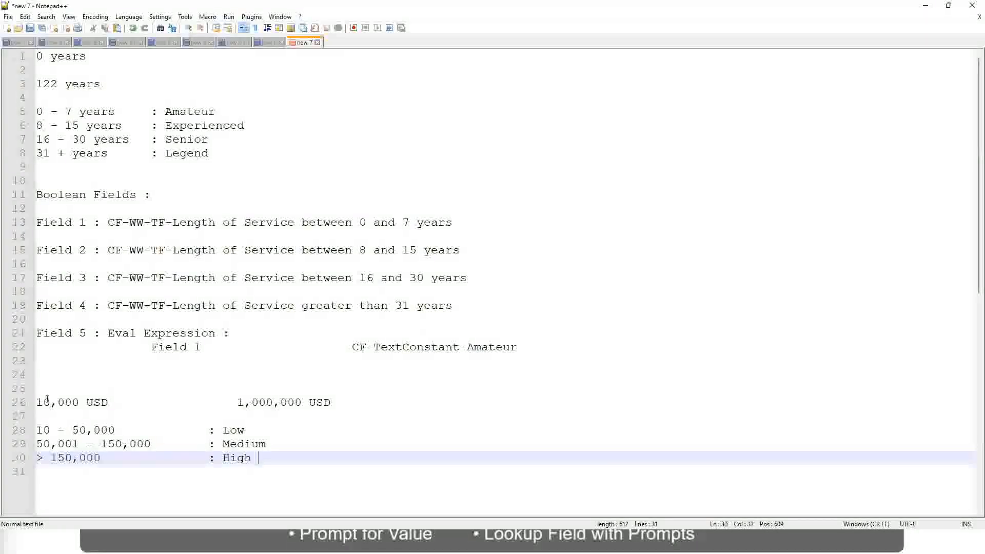
Examine the amount range on the USD line against the Low, Medium and High bands listed below it.
{"action": "left_click", "coordinate": [31, 402]}
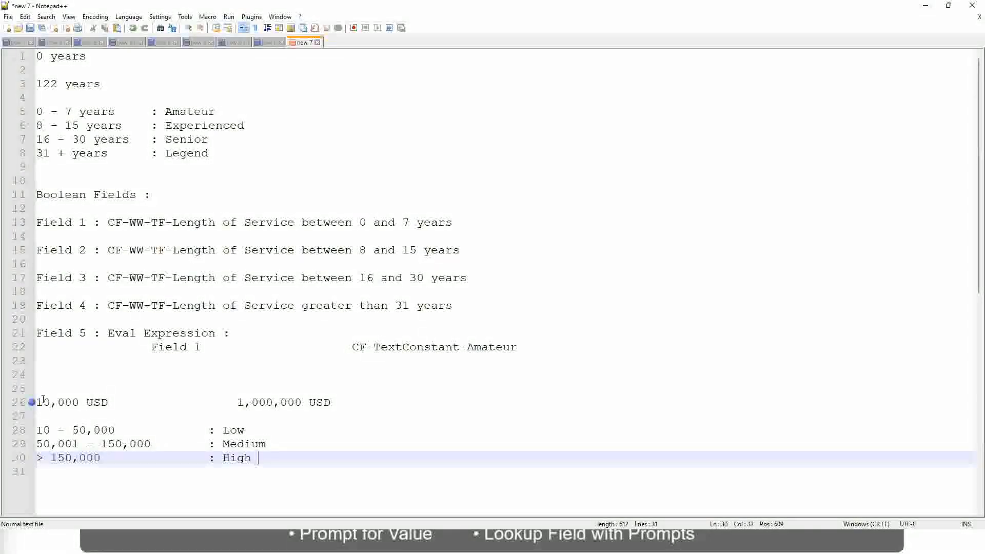
{"action": "left_click", "coordinate": [43, 402]}
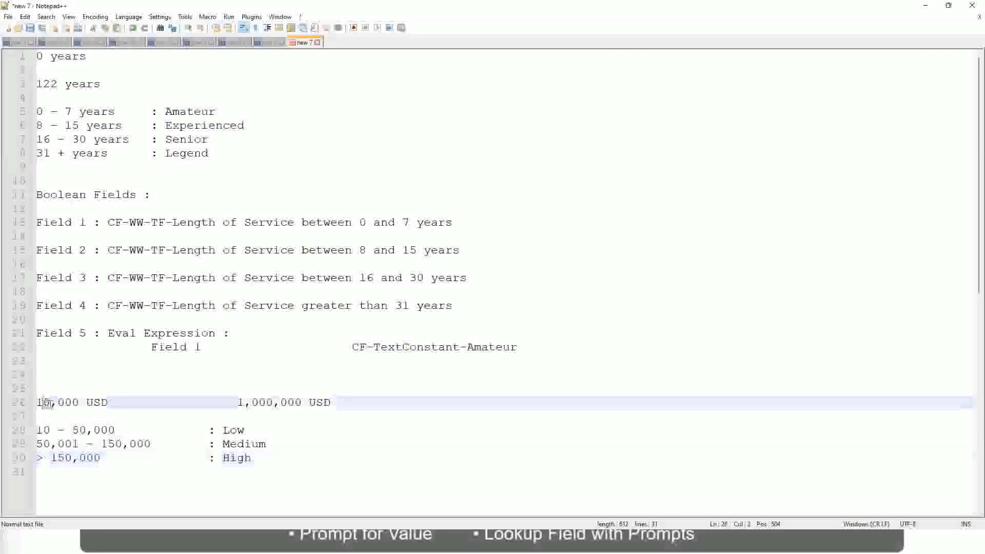
{"action": "double_click", "coordinate": [295, 402]}
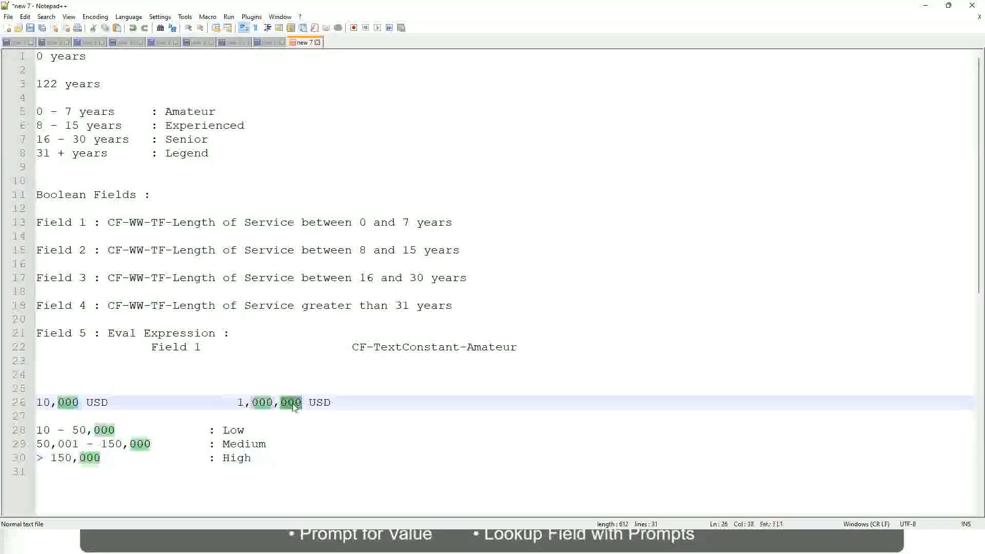
{"action": "left_click", "coordinate": [180, 443]}
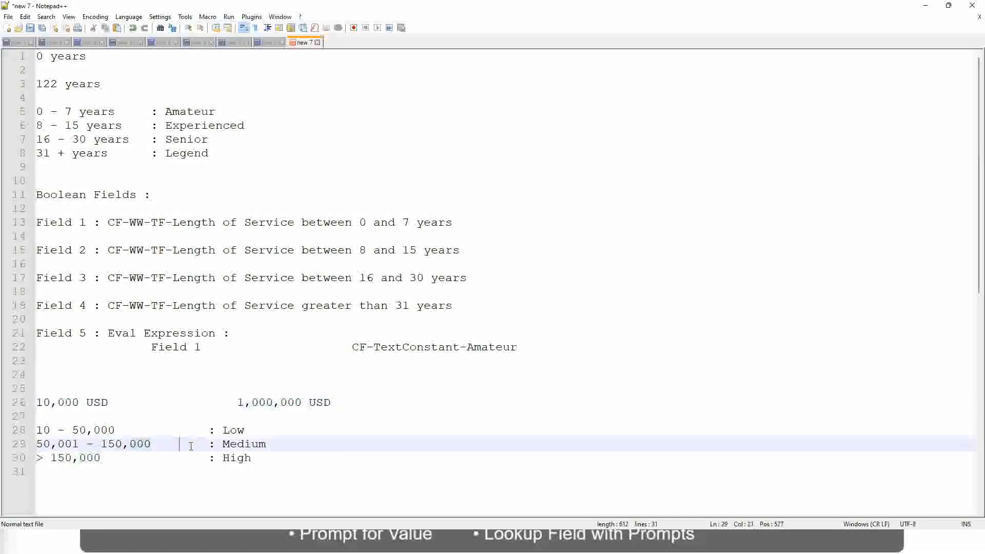
{"action": "left_click", "coordinate": [31, 402]}
{"action": "left_click", "coordinate": [304, 403]}
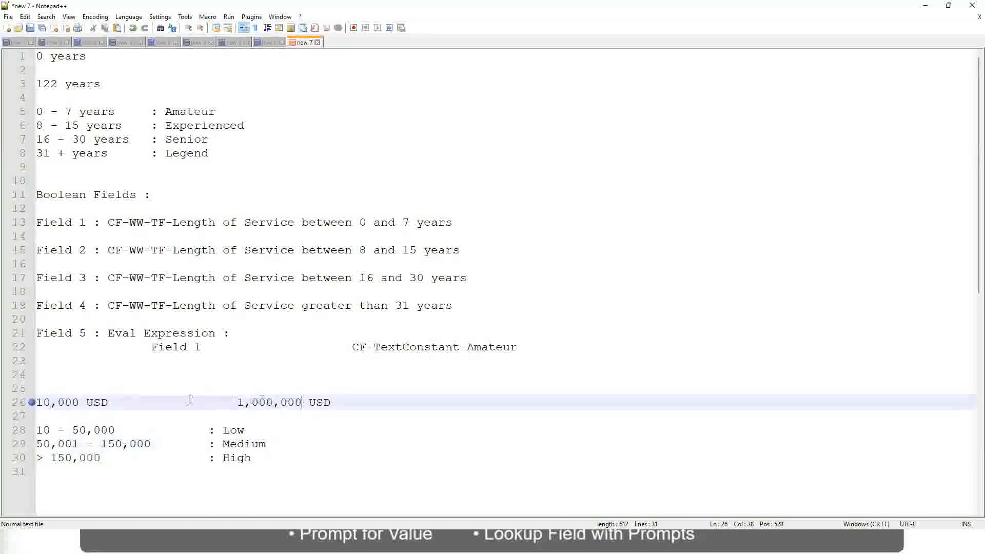
{"action": "left_click", "coordinate": [237, 430]}
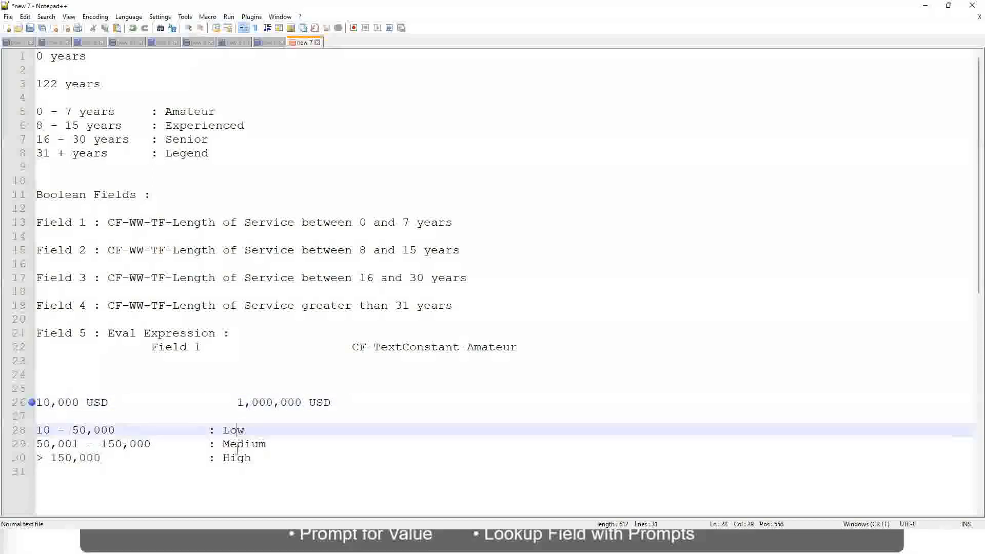
{"action": "left_click", "coordinate": [237, 459]}
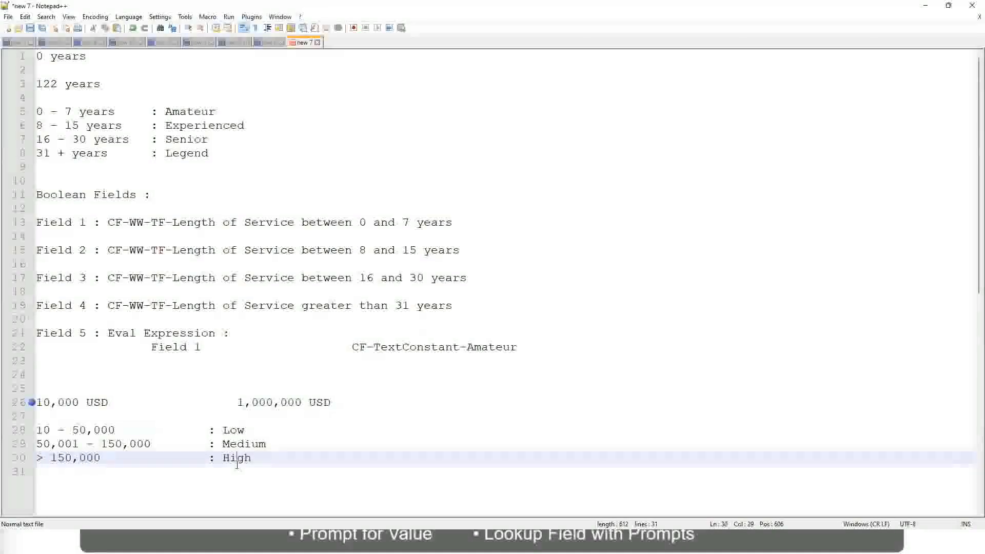
{"action": "left_click", "coordinate": [131, 415]}
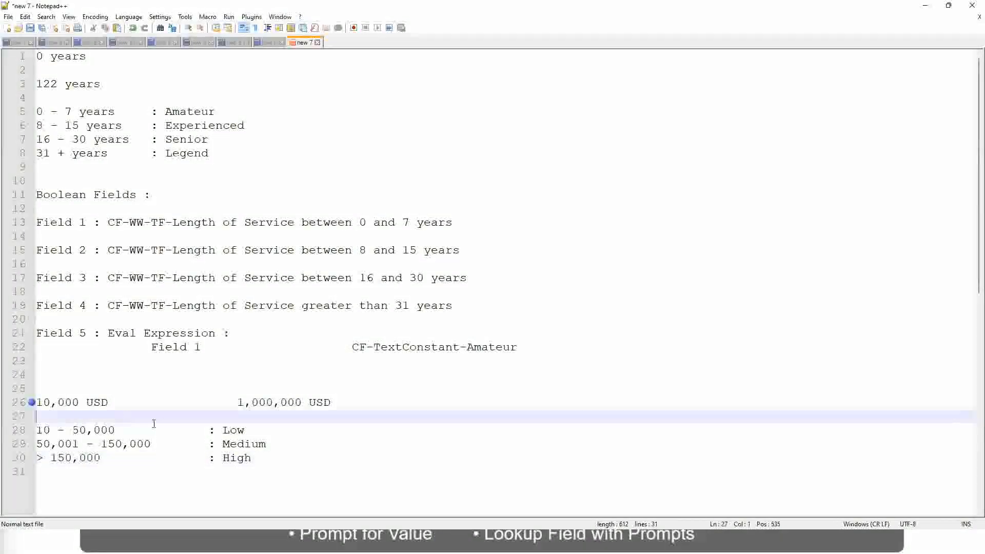
{"action": "left_click", "coordinate": [251, 457]}
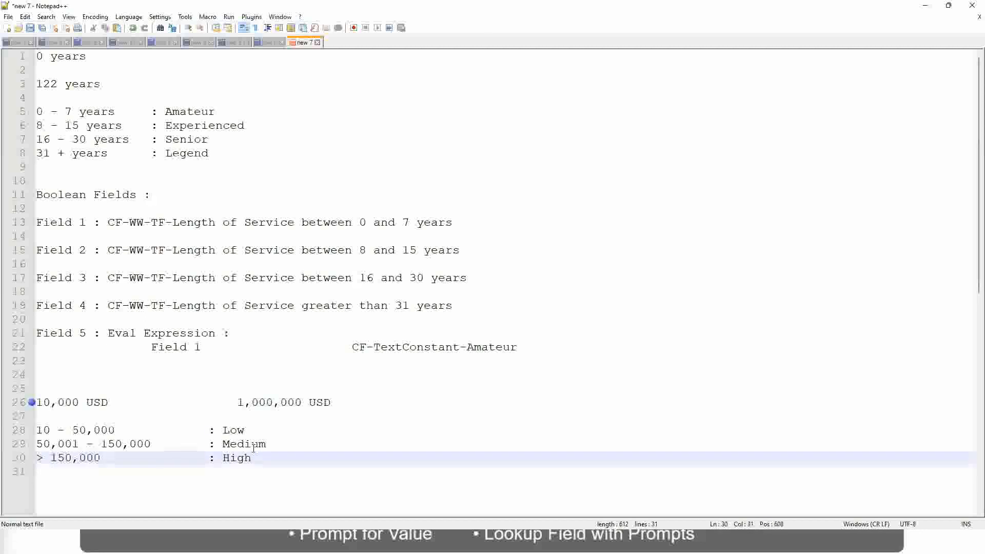